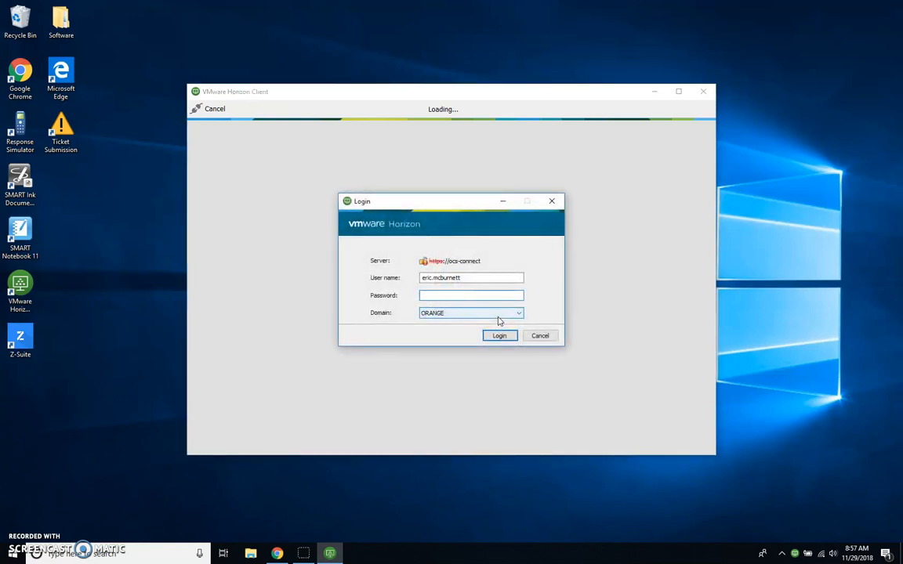
Step: Log in to the ocs-connect server with the account password and launch the virtual desktop
{"action": "key", "text": "Return"}
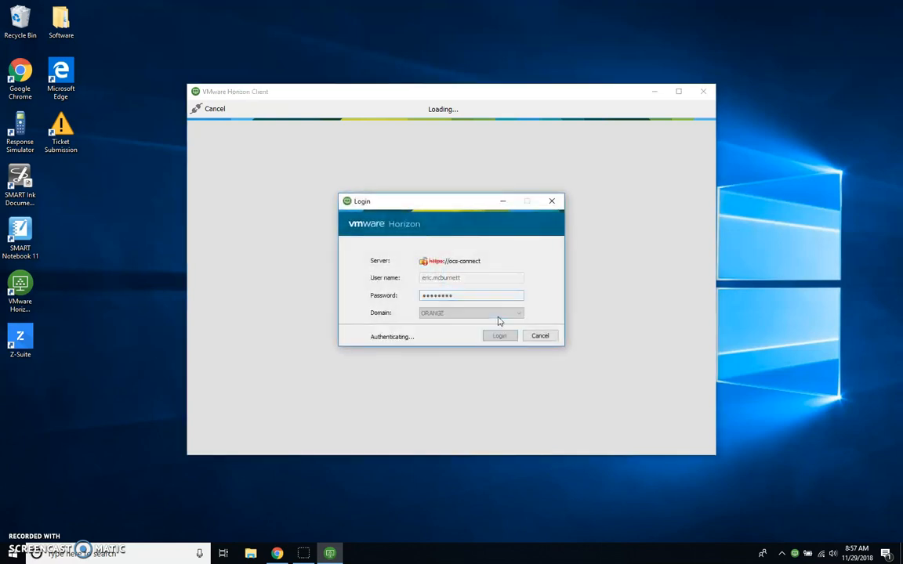
{"action": "double_click", "coordinate": [253, 163]}
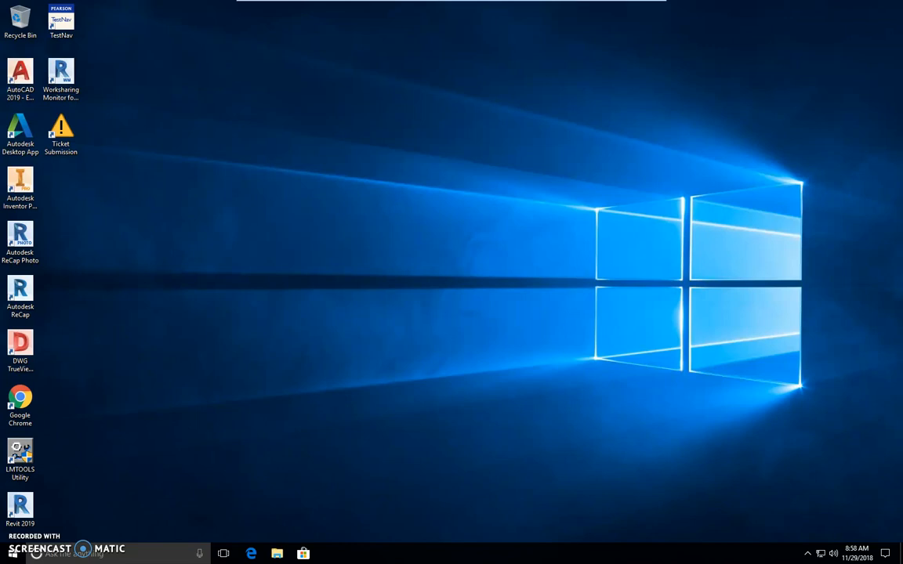
Step: Open Google Chrome and go to my.ncedcloud.org
{"action": "double_click", "coordinate": [19, 399]}
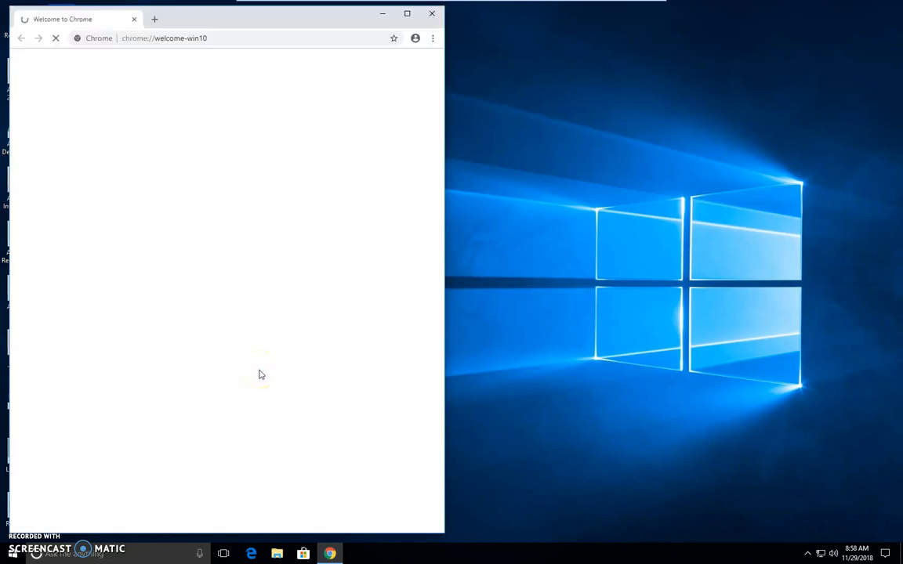
{"action": "left_click", "coordinate": [164, 38]}
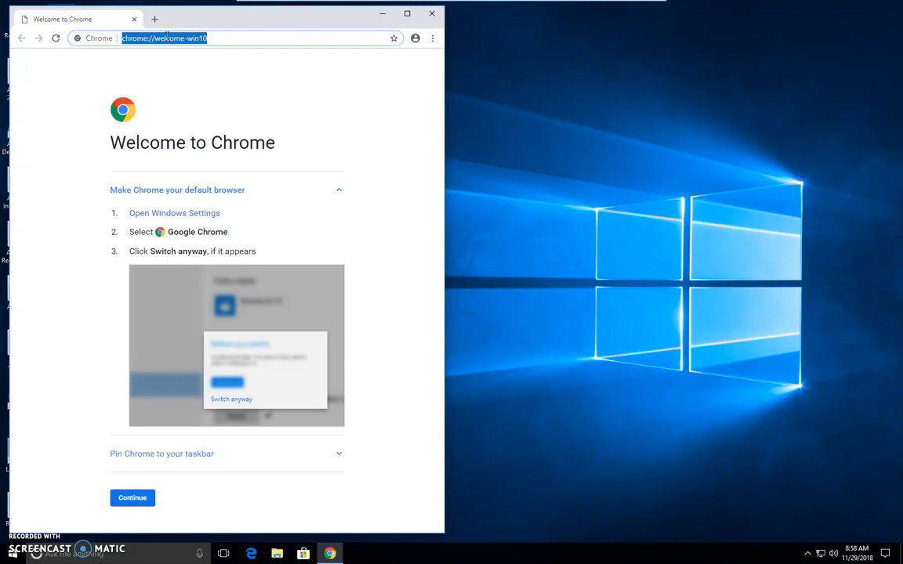
{"action": "type", "text": "my"}
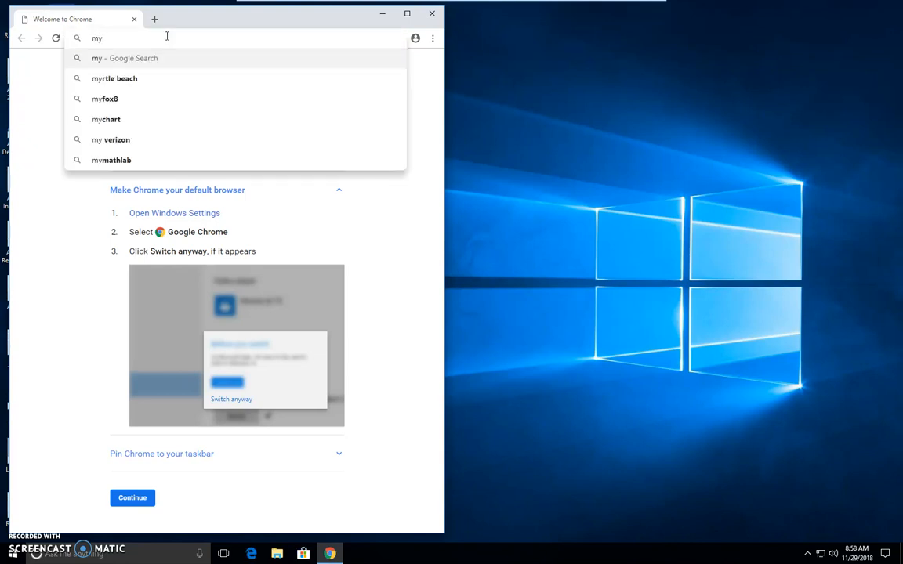
{"action": "type", "text": ".nc"}
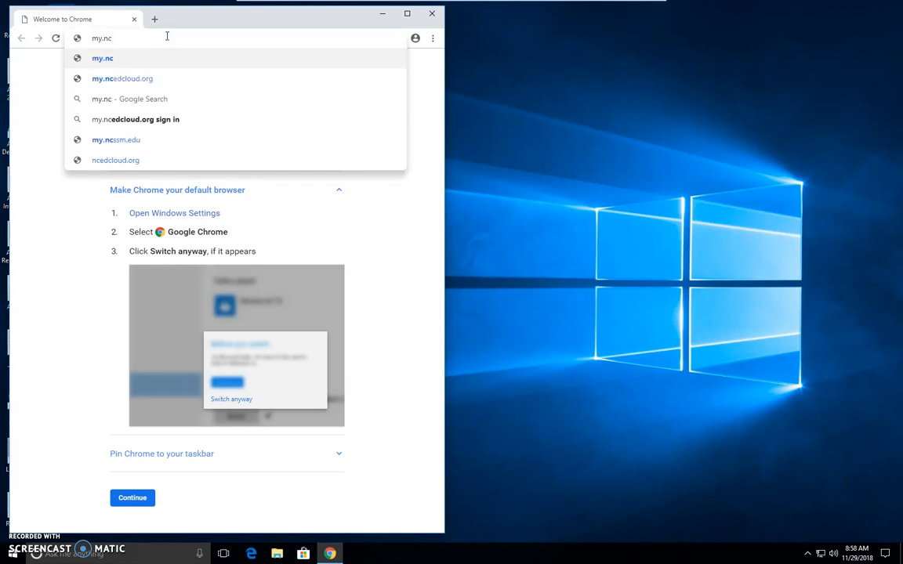
{"action": "left_click", "coordinate": [133, 78]}
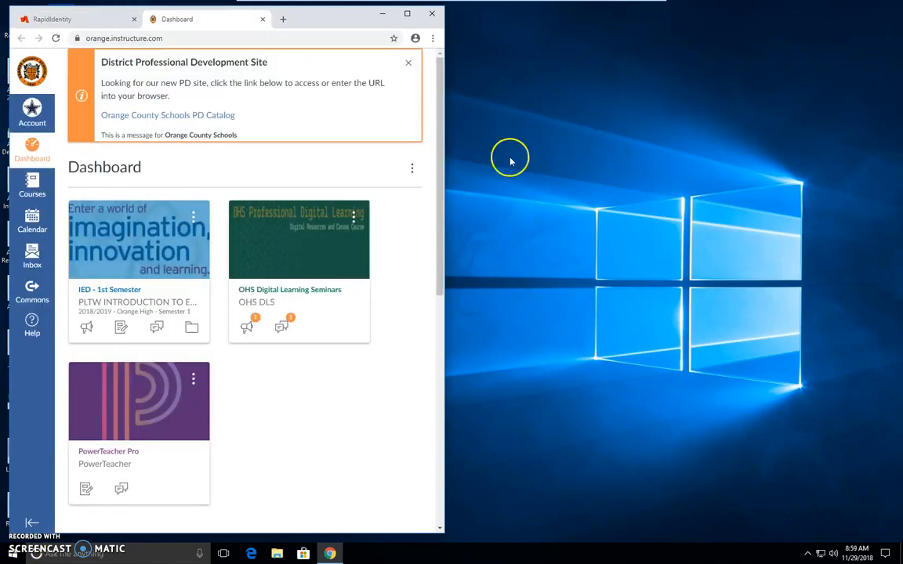
Step: Maximize the browser, open the files of the IED - 1st Semester course, and download the Automoblox folder
{"action": "left_click", "coordinate": [407, 13]}
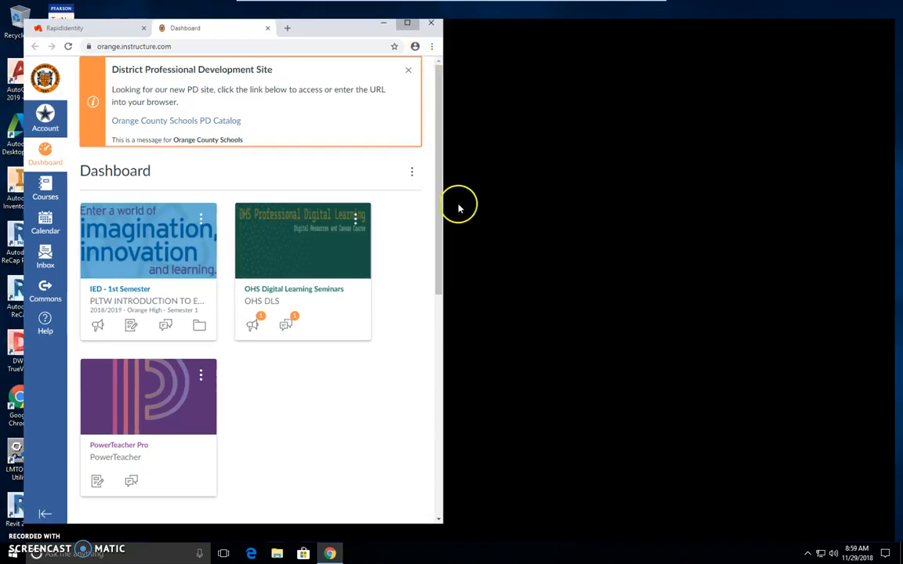
{"action": "left_click", "coordinate": [130, 239]}
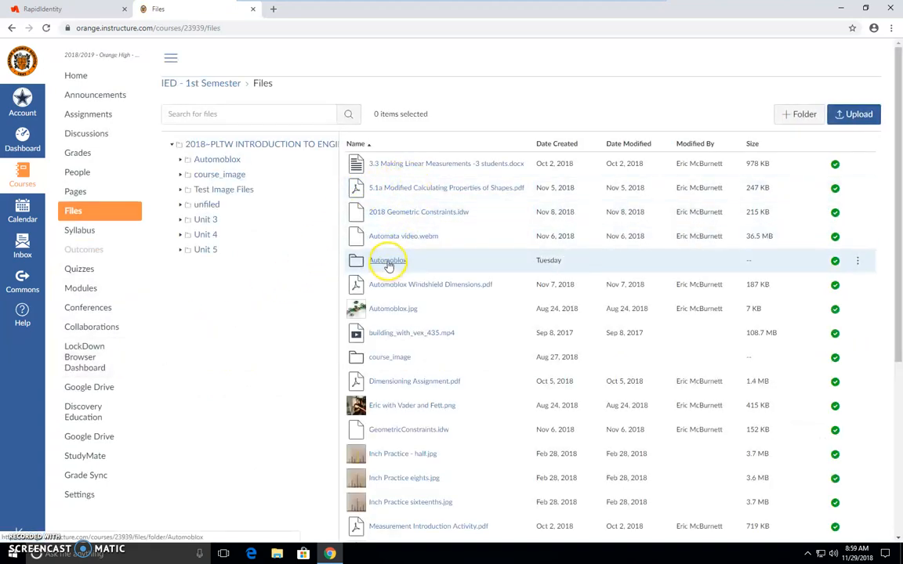
{"action": "left_click", "coordinate": [859, 262]}
{"action": "left_click", "coordinate": [827, 293]}
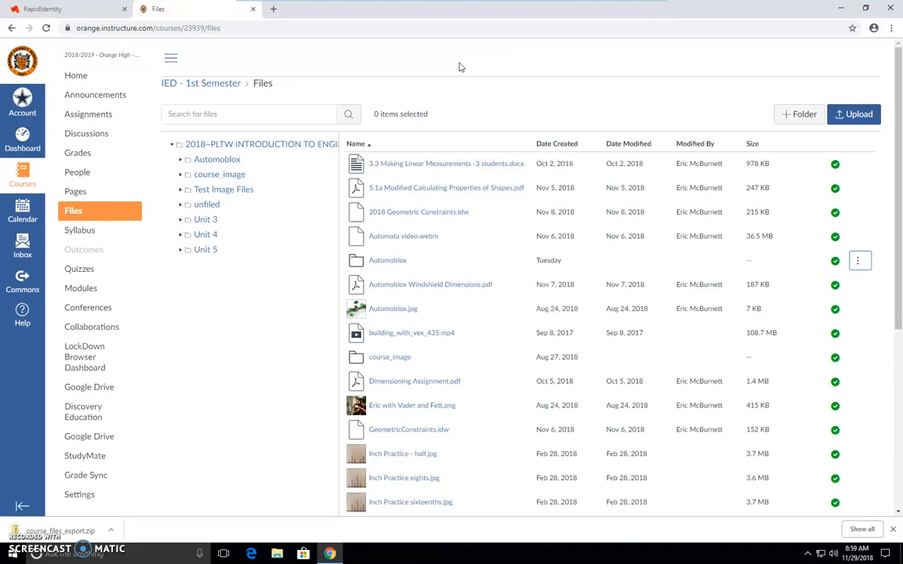
Step: Extract the downloaded course_files_export.zip to the default course_files_export folder in Downloads, and close both file windows
{"action": "left_click", "coordinate": [61, 529]}
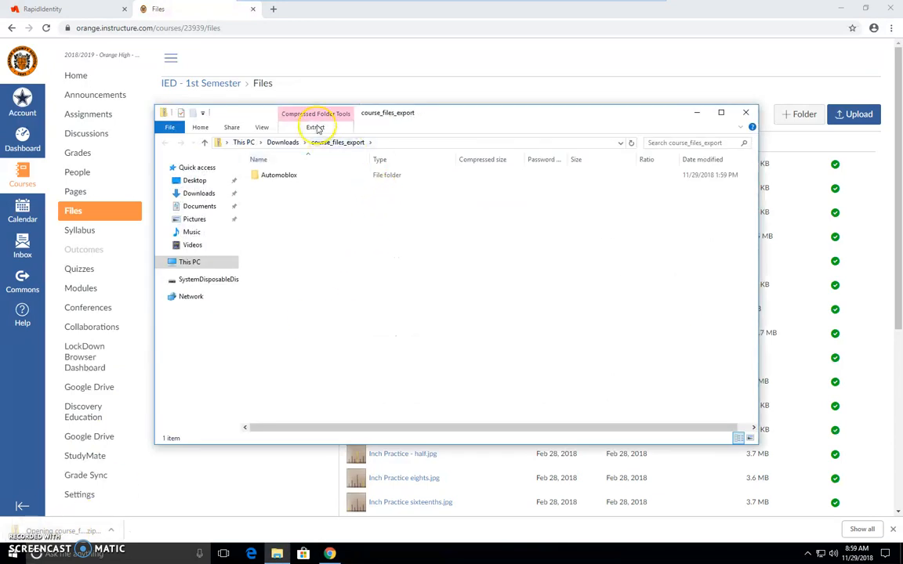
{"action": "left_click", "coordinate": [316, 128]}
{"action": "left_click", "coordinate": [321, 157]}
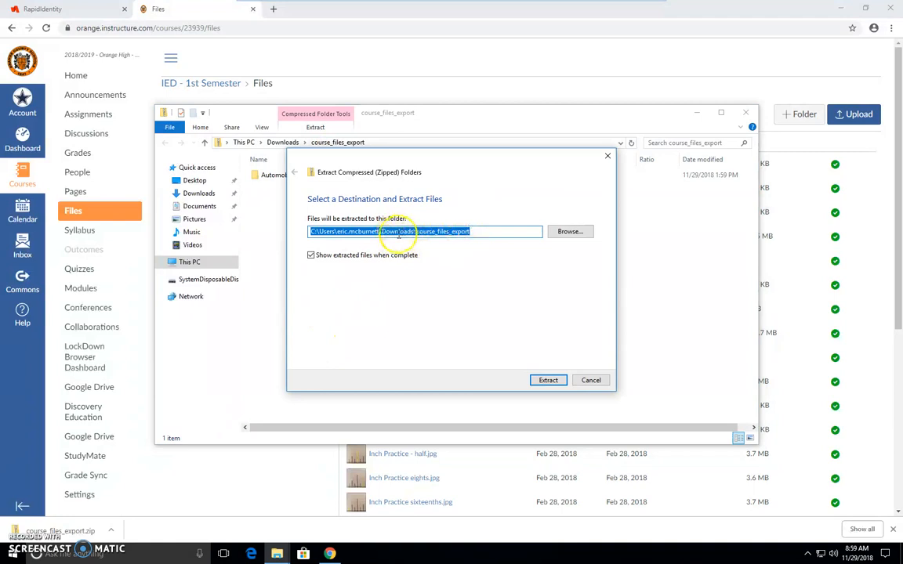
{"action": "left_click", "coordinate": [548, 380]}
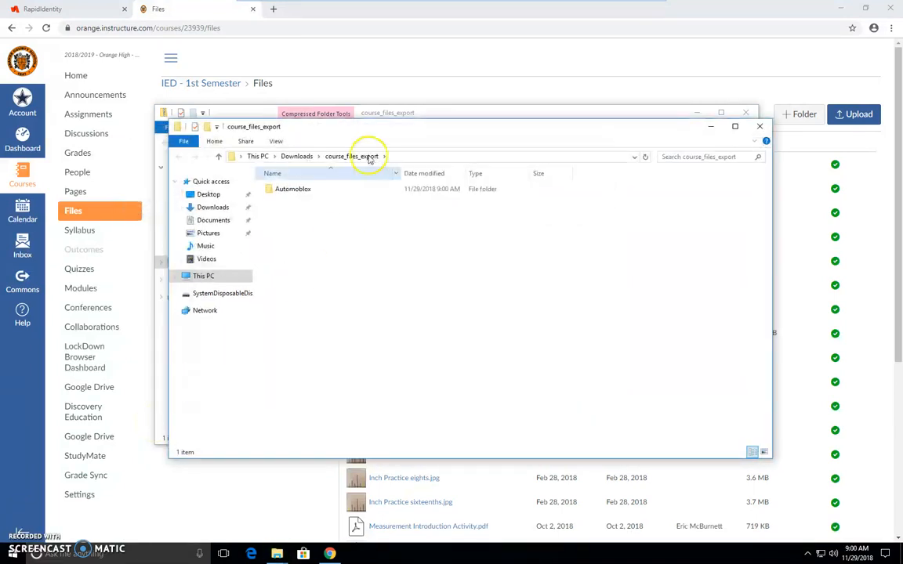
{"action": "left_click", "coordinate": [746, 112]}
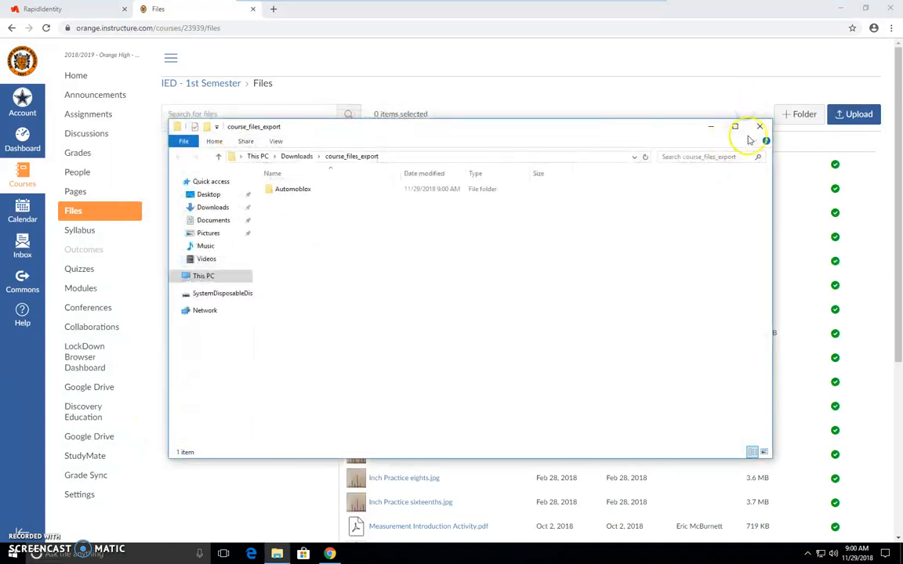
{"action": "left_click", "coordinate": [759, 126]}
Step: Minimize the browser, launch Autodesk Inventor Professional 2019, and specify CTE-DEMO as its license server system
{"action": "left_click", "coordinate": [841, 8]}
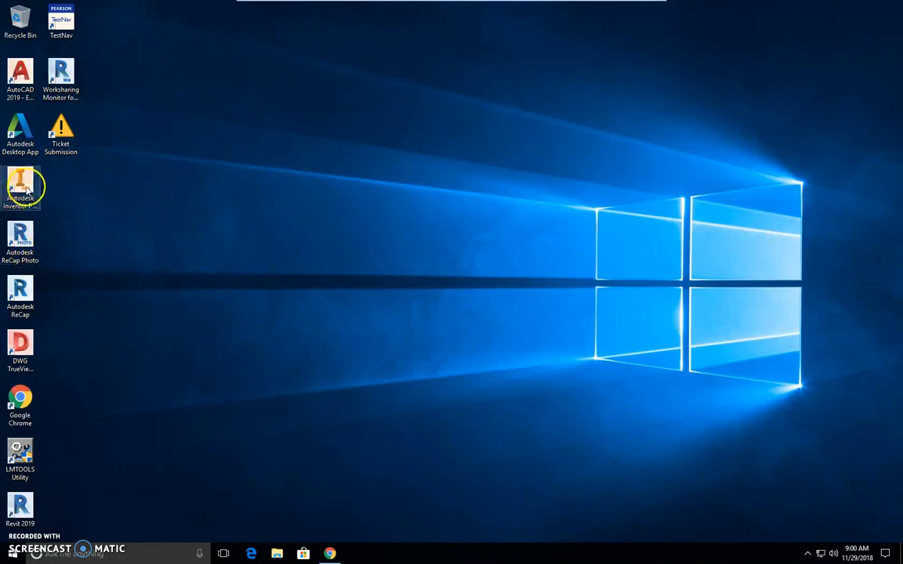
{"action": "double_click", "coordinate": [26, 188]}
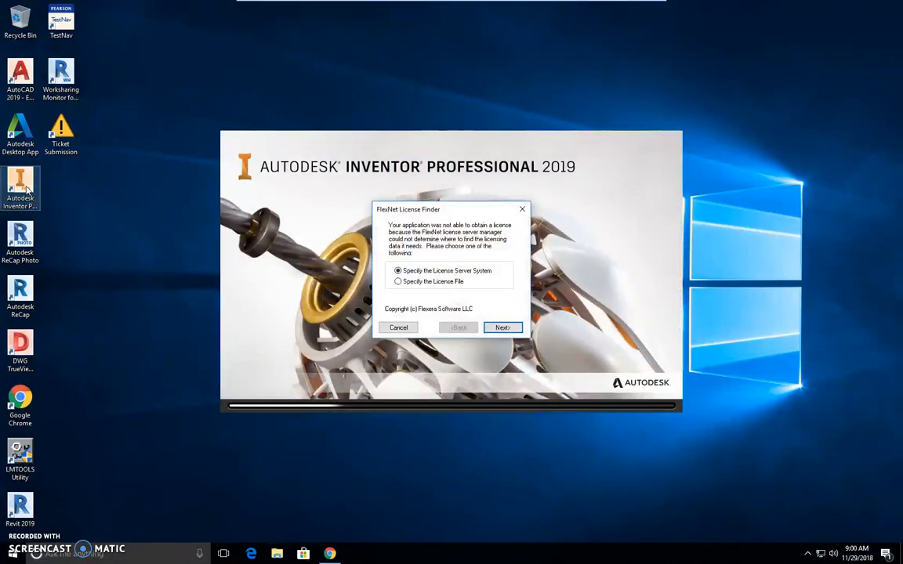
{"action": "left_click", "coordinate": [502, 327]}
{"action": "left_click", "coordinate": [444, 269]}
{"action": "type", "text": "CTE-DEMO"}
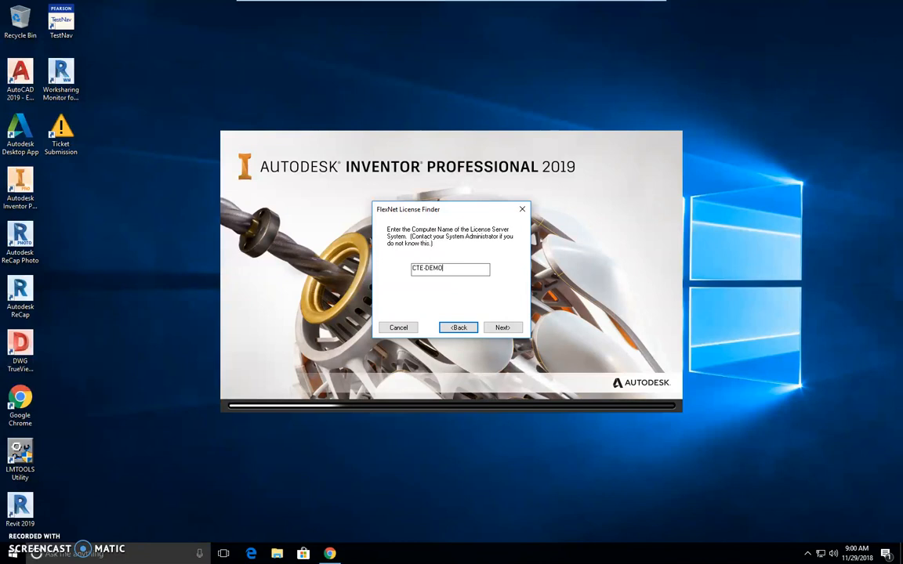
{"action": "left_click", "coordinate": [511, 327]}
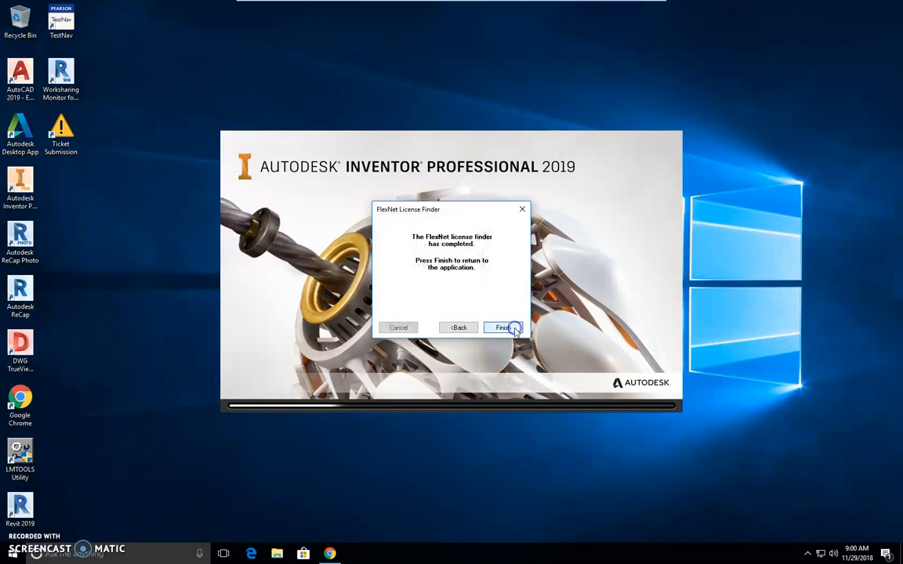
{"action": "left_click", "coordinate": [511, 328]}
Step: Specify CTE-DEMO as the license server once more in the reopened FlexNet License Finder and finish it
{"action": "left_click", "coordinate": [503, 327]}
{"action": "left_click", "coordinate": [428, 271]}
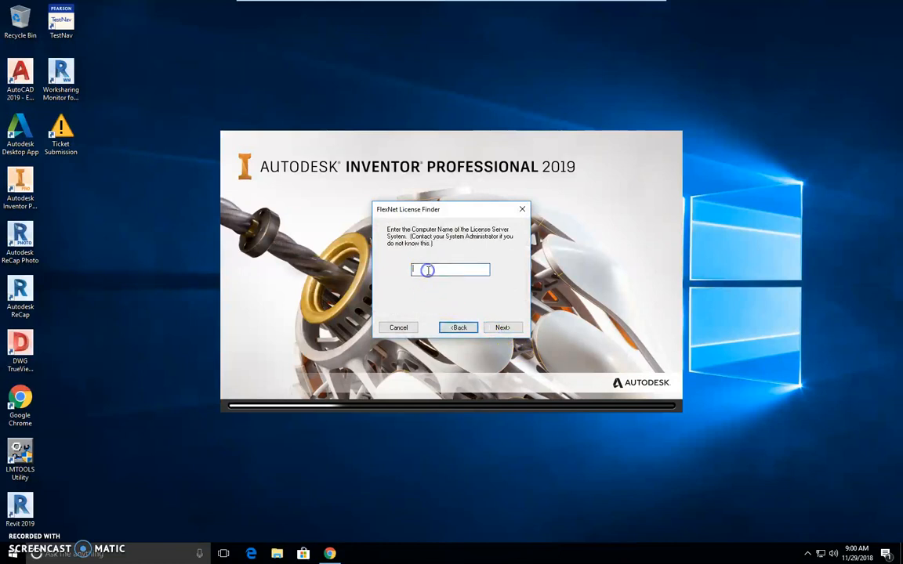
{"action": "type", "text": "CTE-DEMO"}
{"action": "left_click", "coordinate": [517, 328]}
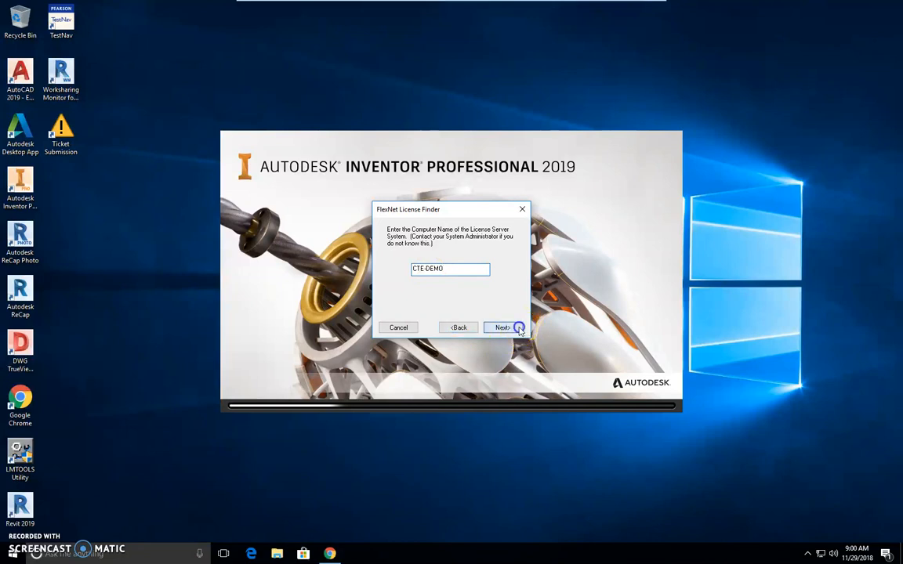
{"action": "left_click", "coordinate": [519, 328]}
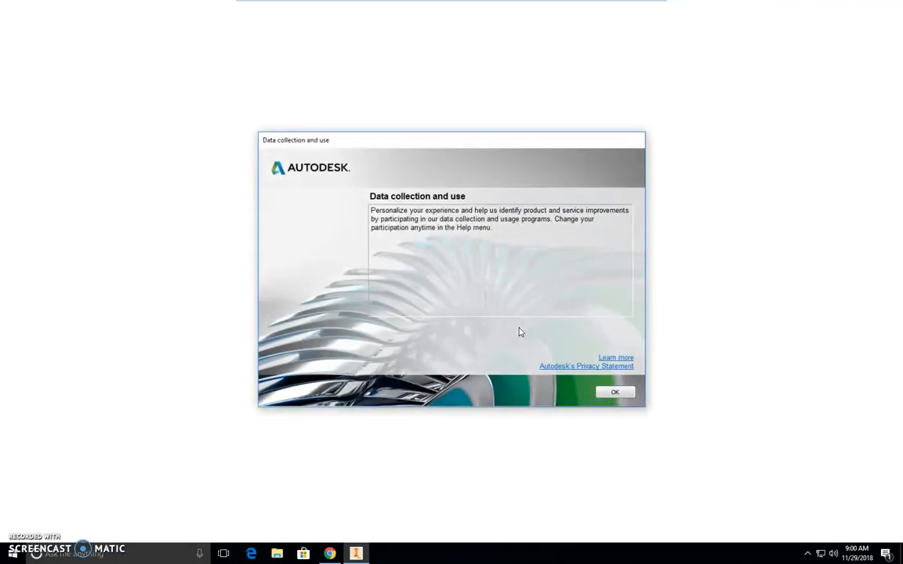
Step: Dismiss the data collection notice and the welcome screen, and create a new presentation
{"action": "left_click", "coordinate": [608, 390]}
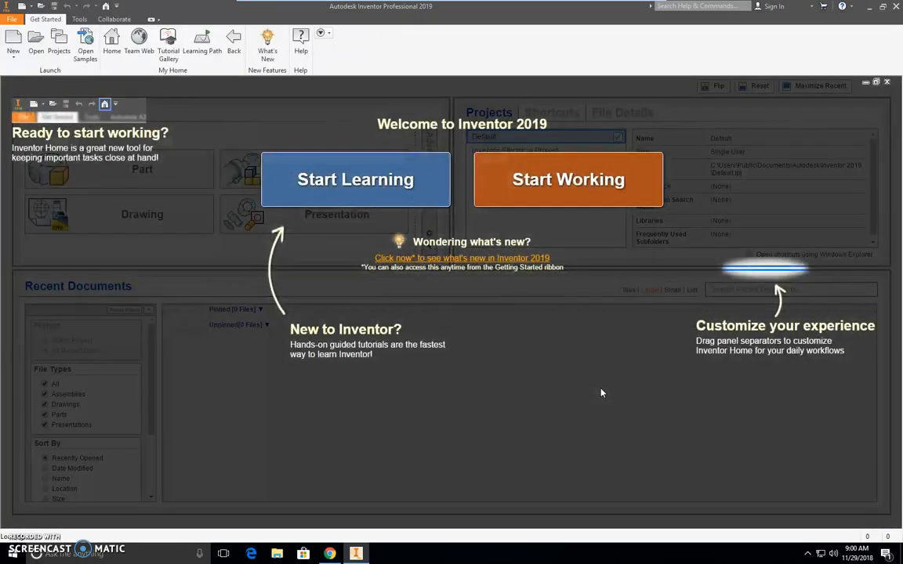
{"action": "left_click", "coordinate": [568, 204]}
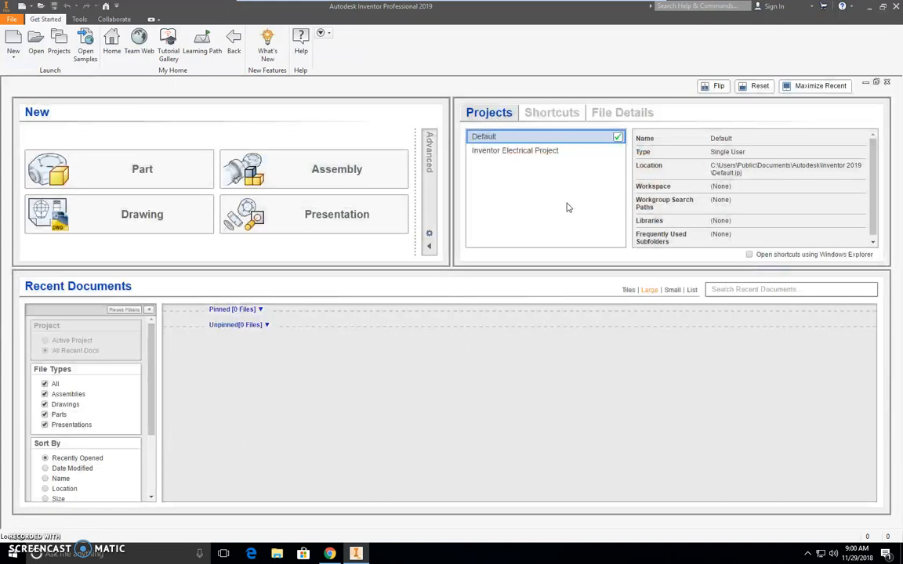
{"action": "left_click", "coordinate": [297, 223]}
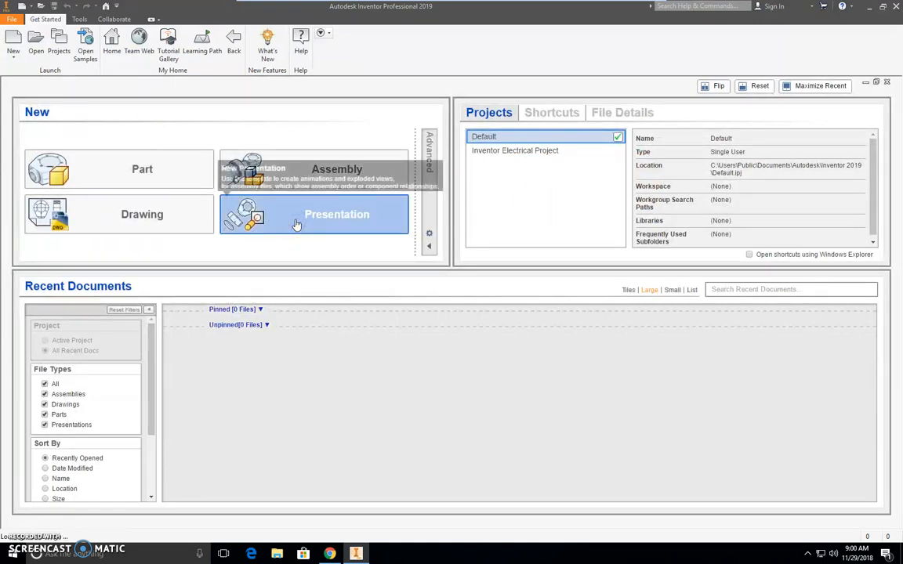
{"action": "left_click", "coordinate": [324, 213]}
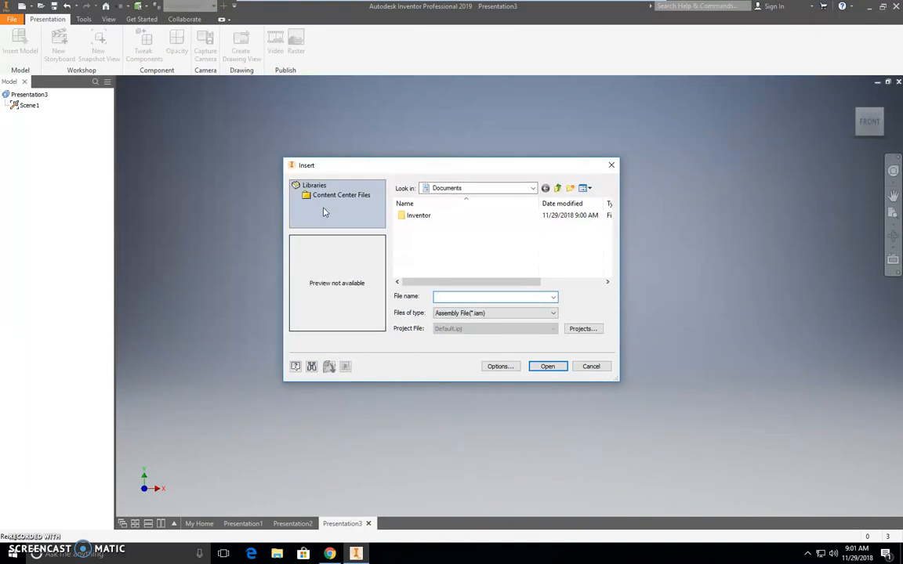
Step: Insert the T9 assembly from the Automoblox folder inside Downloads\course_files_export into the presentation
{"action": "left_click", "coordinate": [533, 188]}
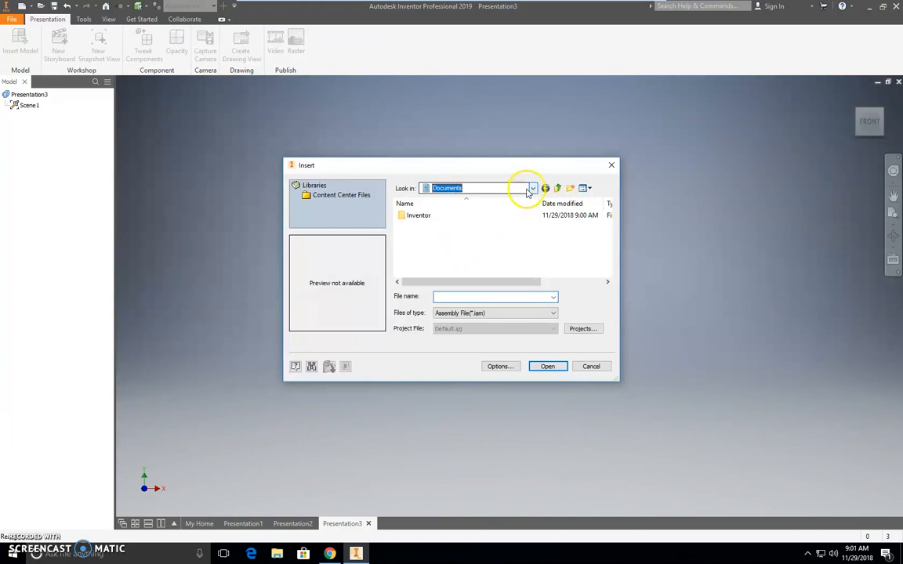
{"action": "left_click", "coordinate": [530, 190]}
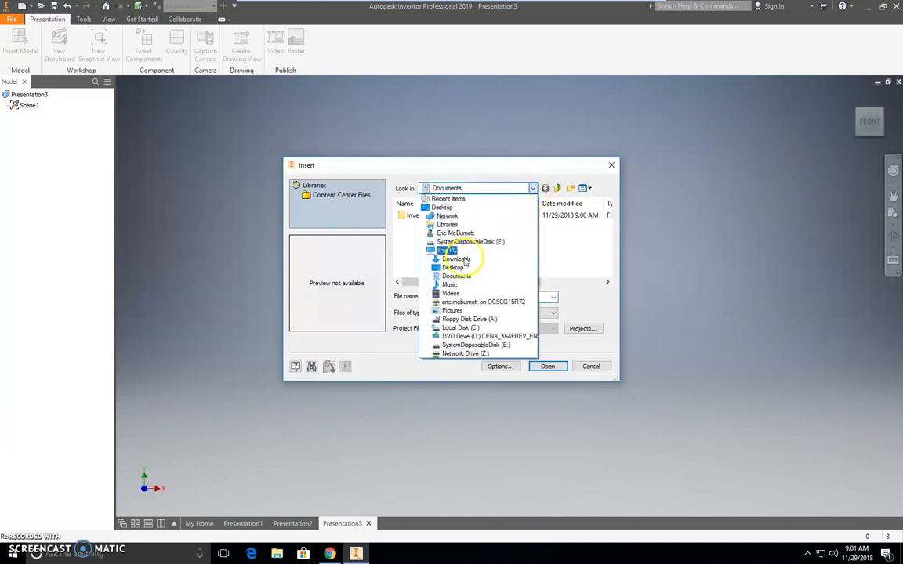
{"action": "left_click", "coordinate": [463, 259]}
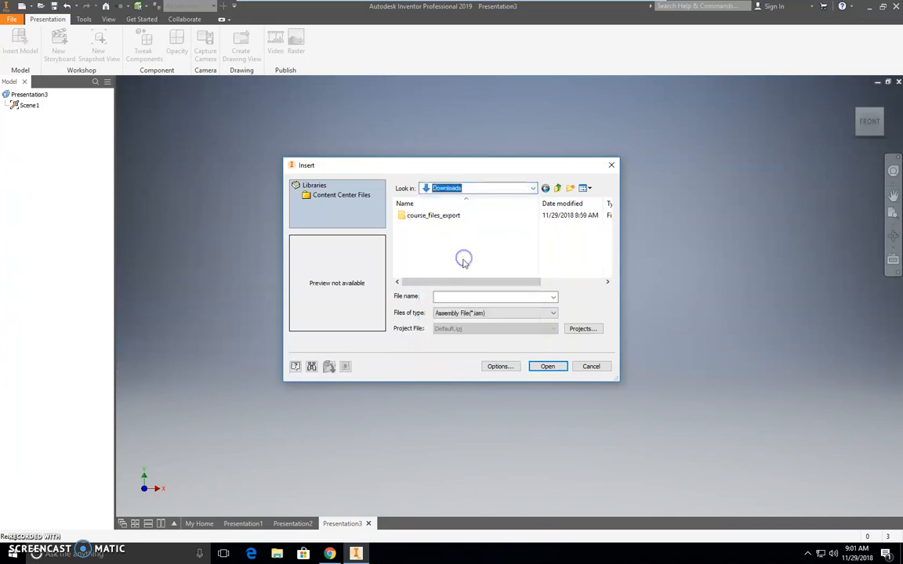
{"action": "double_click", "coordinate": [423, 216]}
{"action": "left_click", "coordinate": [424, 217]}
{"action": "double_click", "coordinate": [424, 217]}
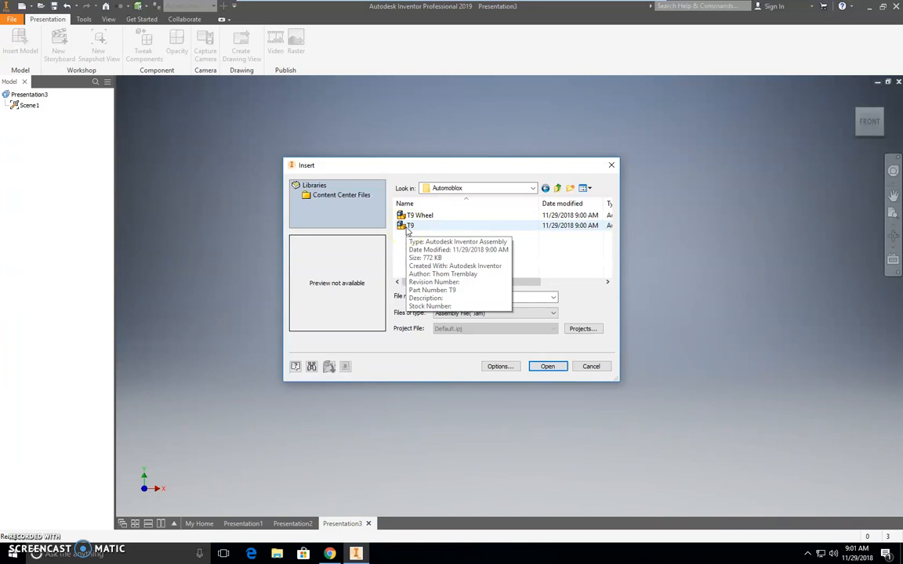
{"action": "double_click", "coordinate": [407, 226]}
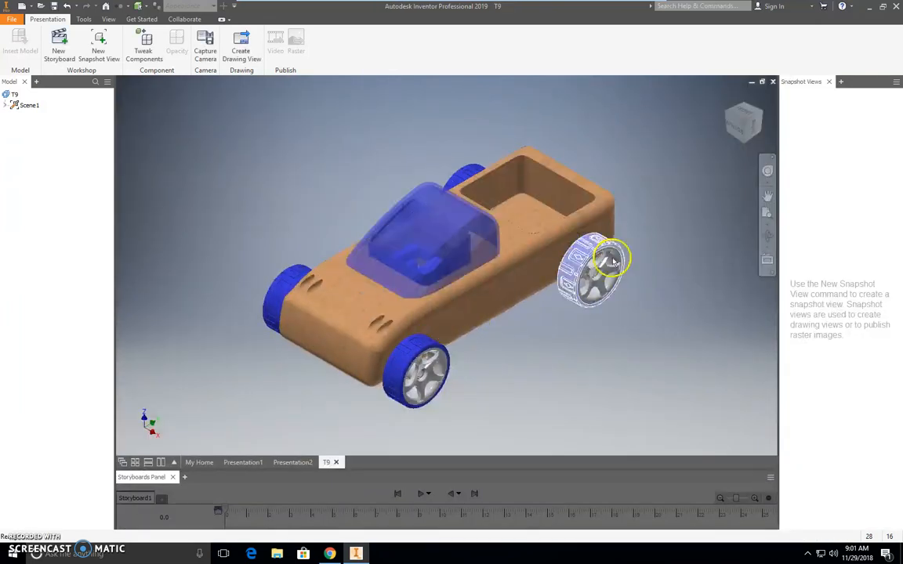
Step: Inspect the T9 car assembly from several sides, using free orbit and corner isometric views
{"action": "left_click", "coordinate": [728, 98]}
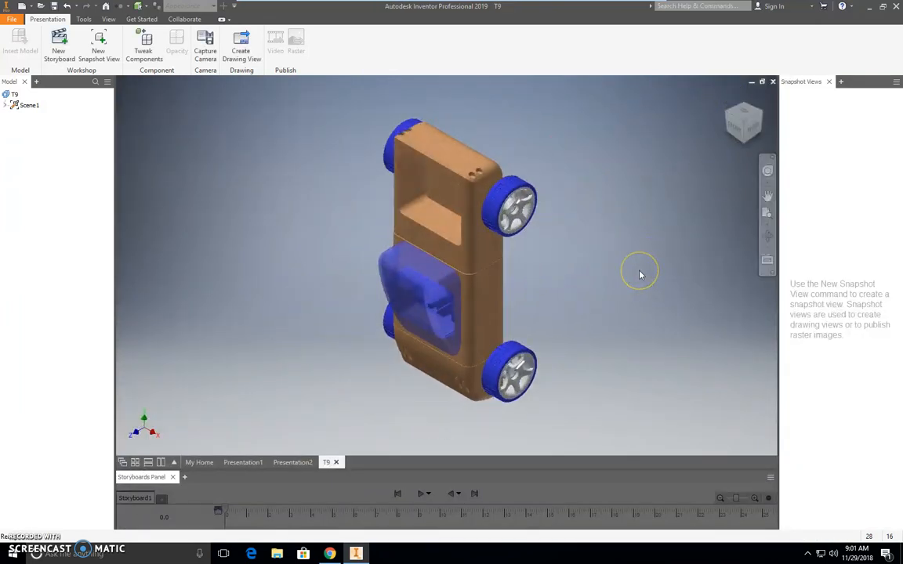
{"action": "left_click", "coordinate": [745, 147]}
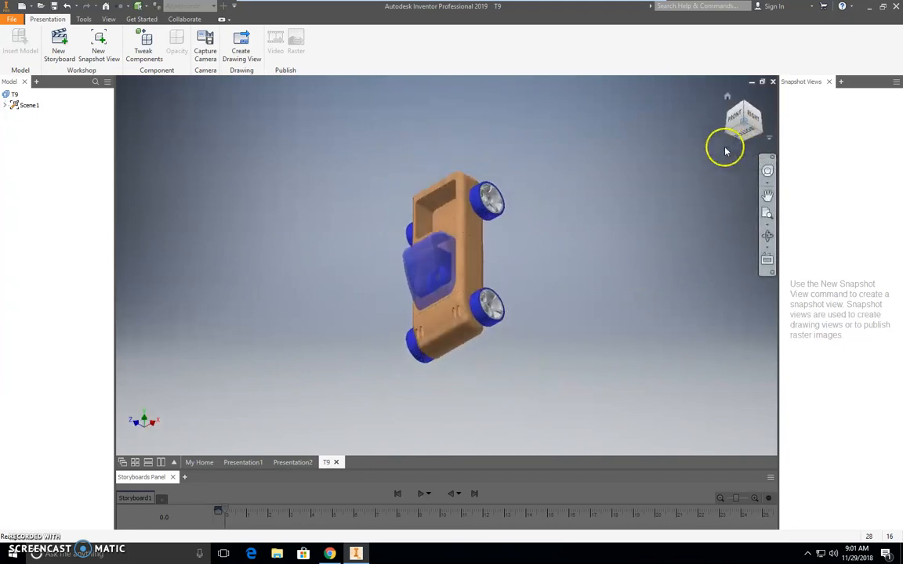
{"action": "left_click", "coordinate": [767, 238]}
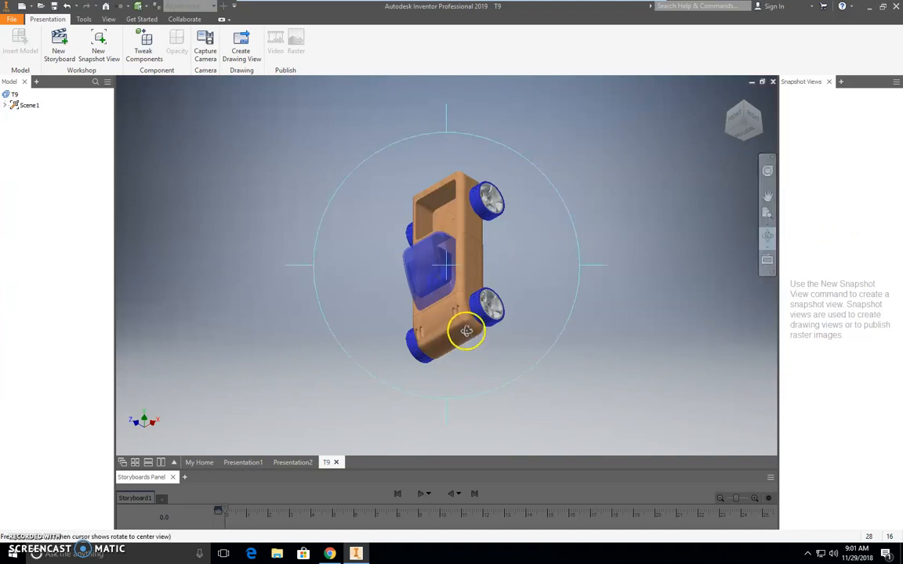
{"action": "left_click_drag", "start_coordinate": [468, 330], "coordinate": [445, 340]}
{"action": "left_click_drag", "start_coordinate": [444, 290], "coordinate": [450, 282]}
{"action": "left_click_drag", "start_coordinate": [472, 220], "coordinate": [519, 227]}
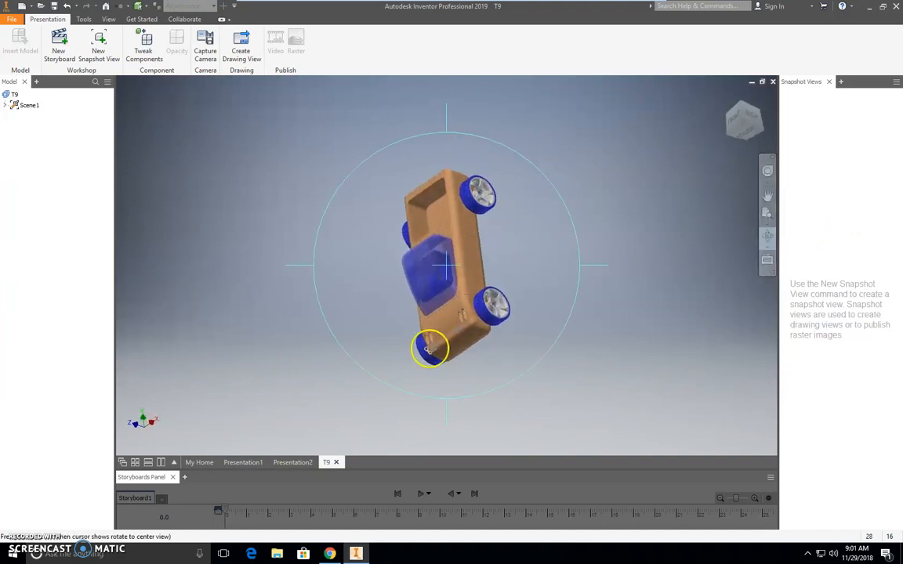
{"action": "left_click_drag", "start_coordinate": [425, 352], "coordinate": [387, 318]}
{"action": "left_click_drag", "start_coordinate": [447, 294], "coordinate": [498, 304]}
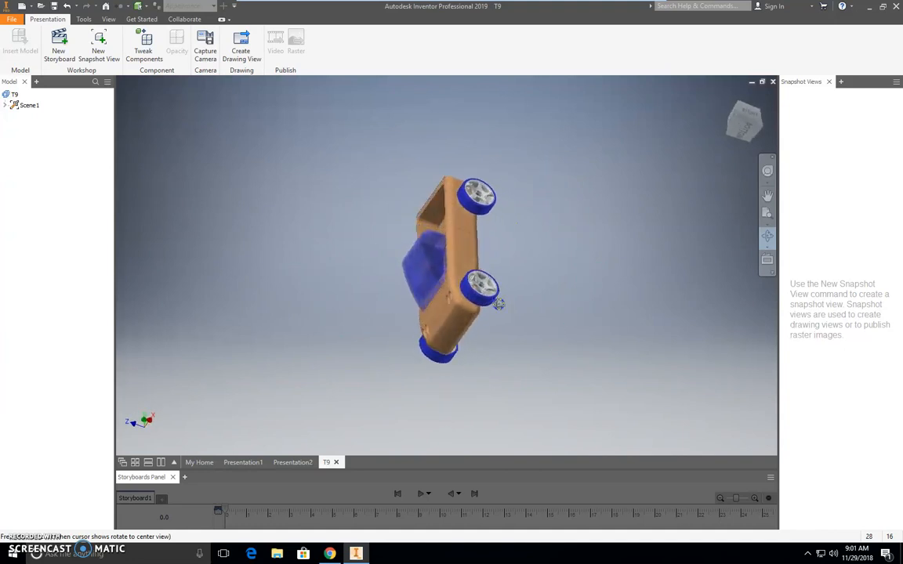
{"action": "left_click", "coordinate": [764, 131]}
{"action": "left_click", "coordinate": [743, 143]}
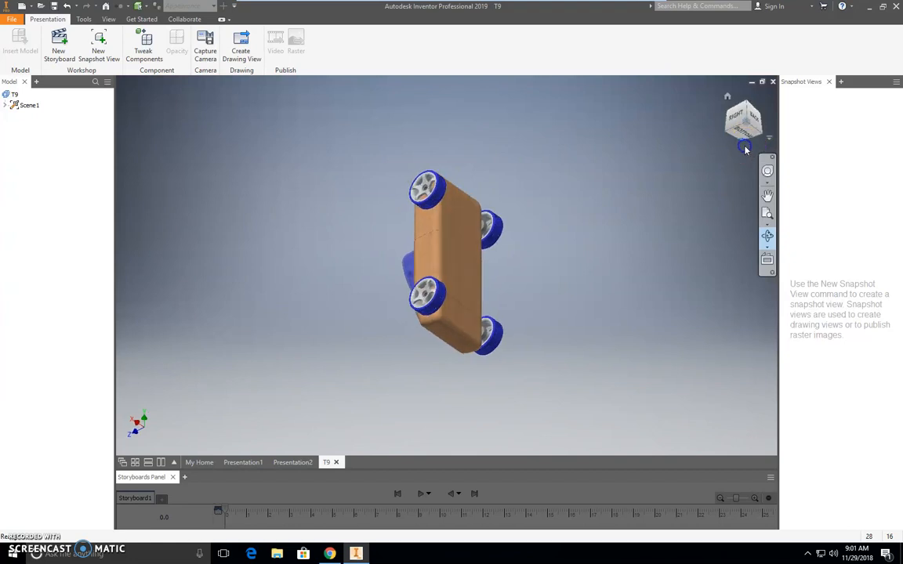
{"action": "left_click_drag", "start_coordinate": [429, 353], "coordinate": [337, 296]}
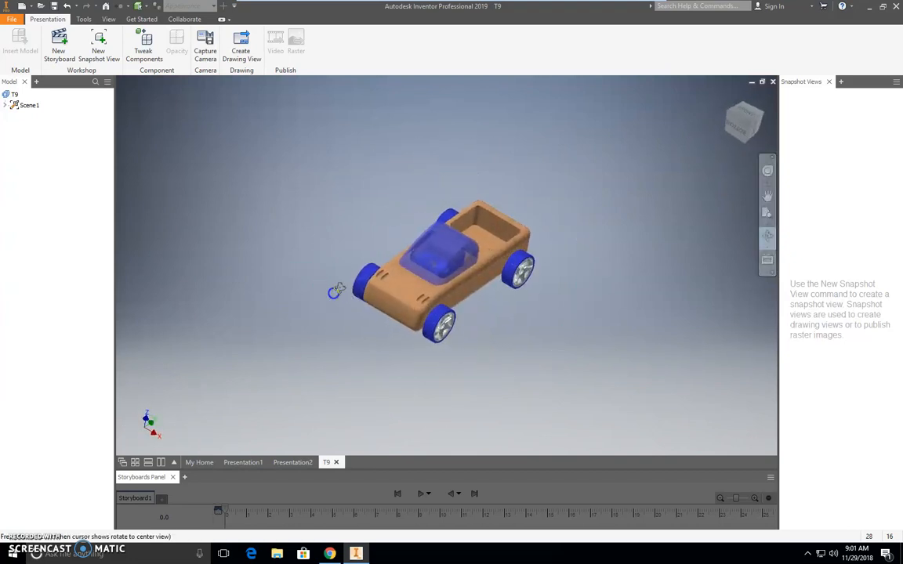
Step: Set the isometric view of the car as the Home view with Fit to View, and return to that view
{"action": "left_click", "coordinate": [736, 145]}
{"action": "left_click", "coordinate": [750, 124]}
{"action": "left_click", "coordinate": [722, 96]}
{"action": "left_click", "coordinate": [746, 123]}
{"action": "right_click", "coordinate": [747, 123]}
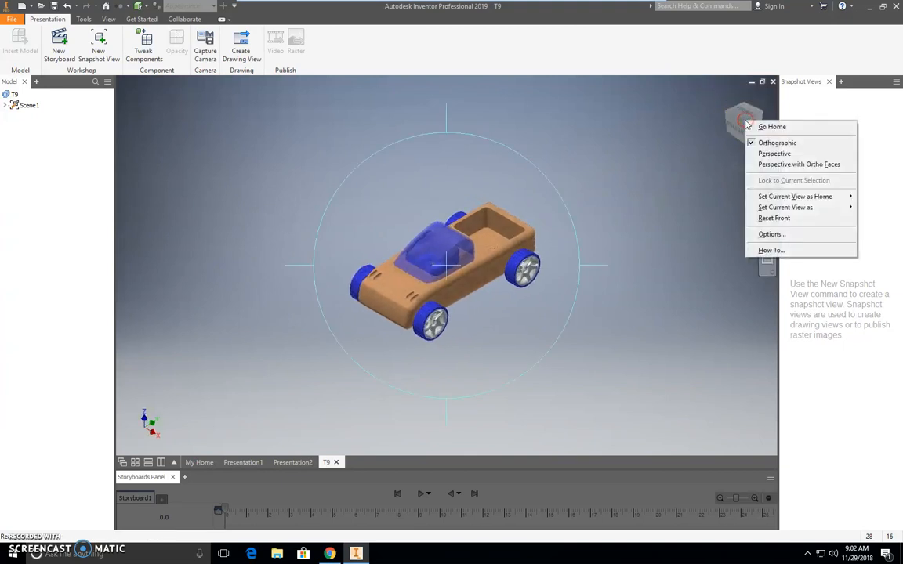
{"action": "mouse_move", "coordinate": [785, 199]}
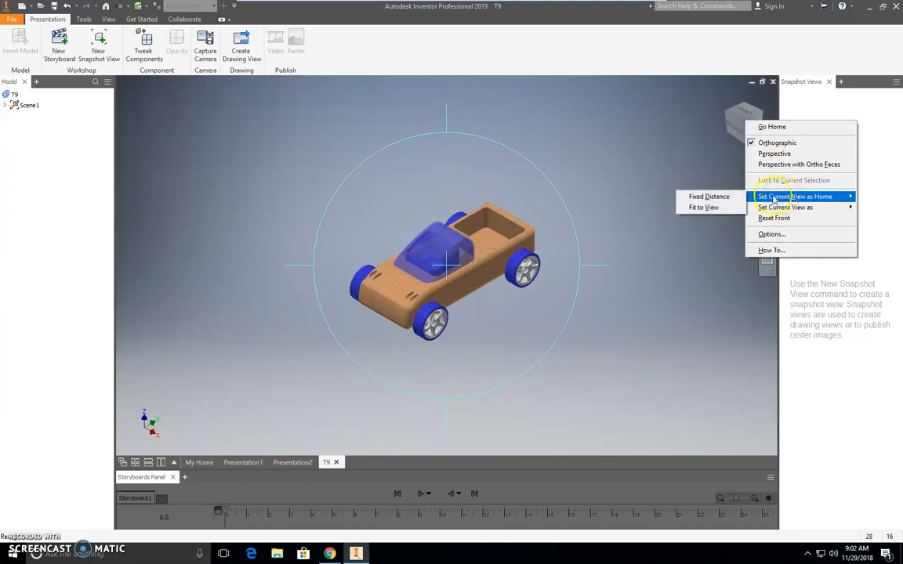
{"action": "left_click", "coordinate": [710, 206]}
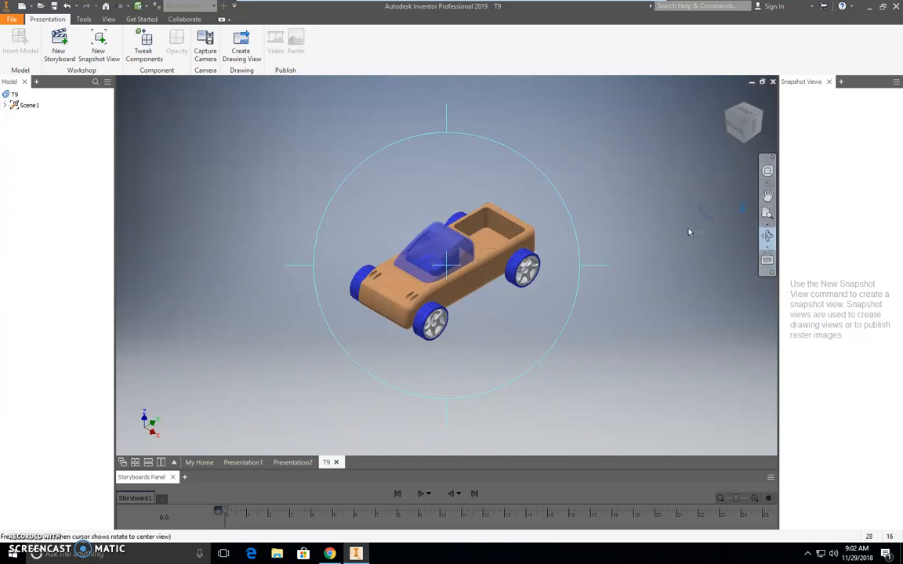
{"action": "left_click", "coordinate": [727, 98]}
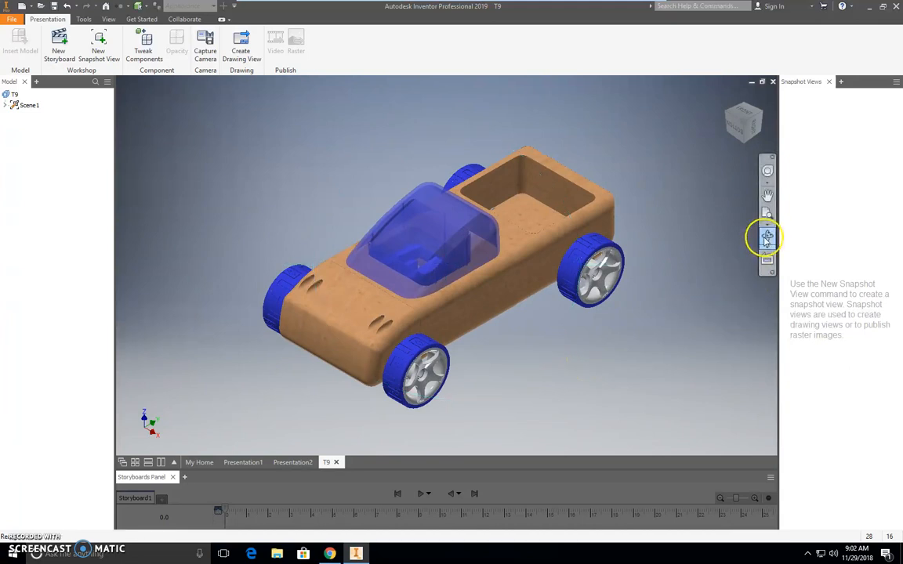
{"action": "right_click", "coordinate": [687, 291]}
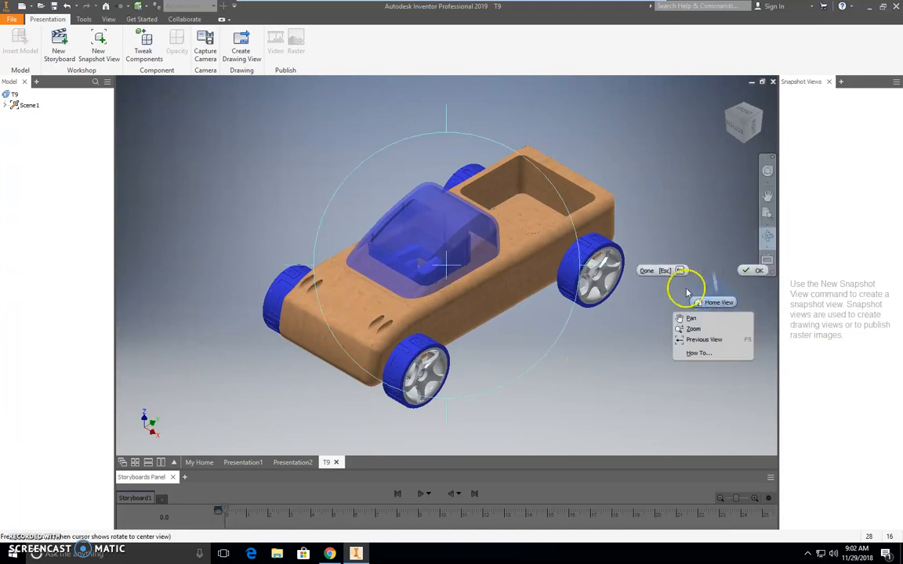
{"action": "left_click", "coordinate": [748, 271]}
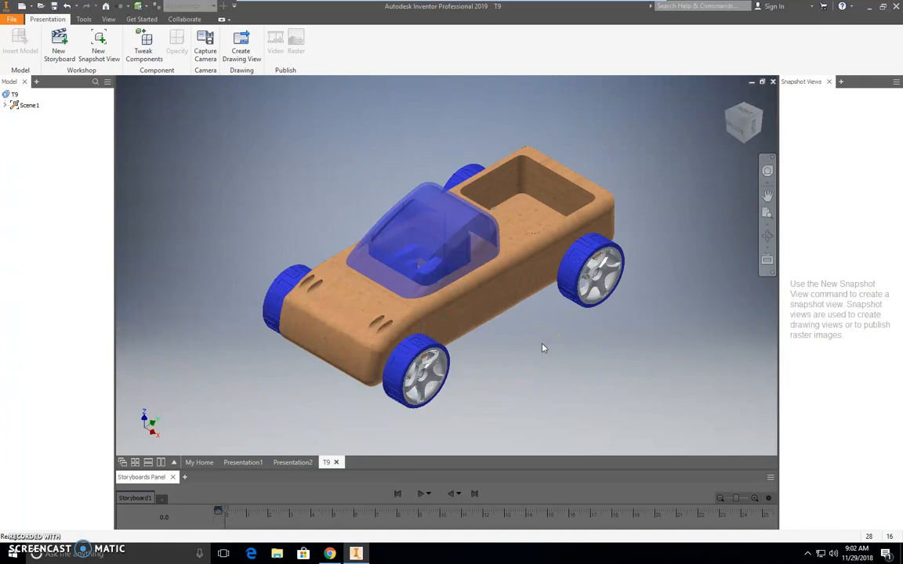
Step: Expand T9.iam in the scene's model tree and examine which parts of the car its listed components correspond to
{"action": "scroll", "coordinate": [544, 348], "scroll_direction": "up", "scroll_amount": 2}
{"action": "scroll", "coordinate": [543, 348], "scroll_direction": "down", "scroll_amount": 4}
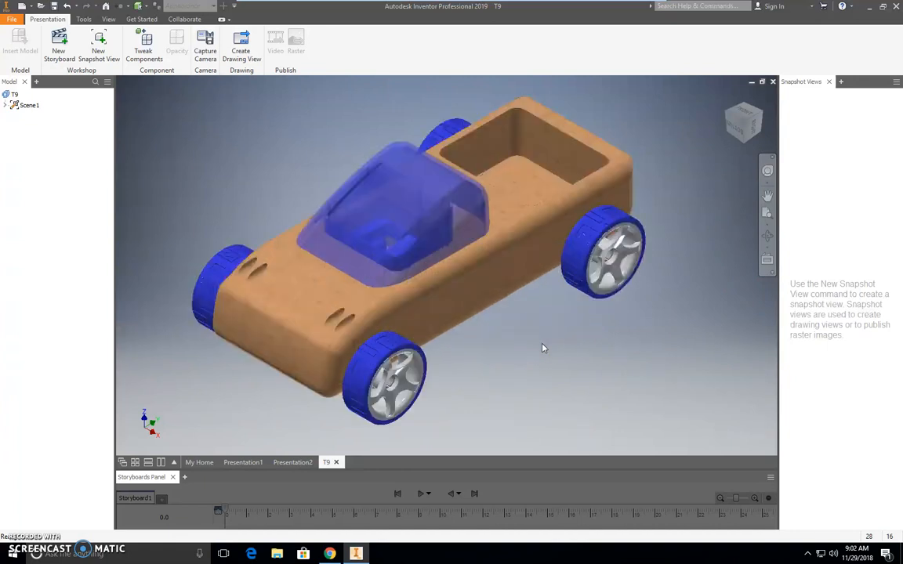
{"action": "scroll", "coordinate": [543, 348], "scroll_direction": "up", "scroll_amount": 3}
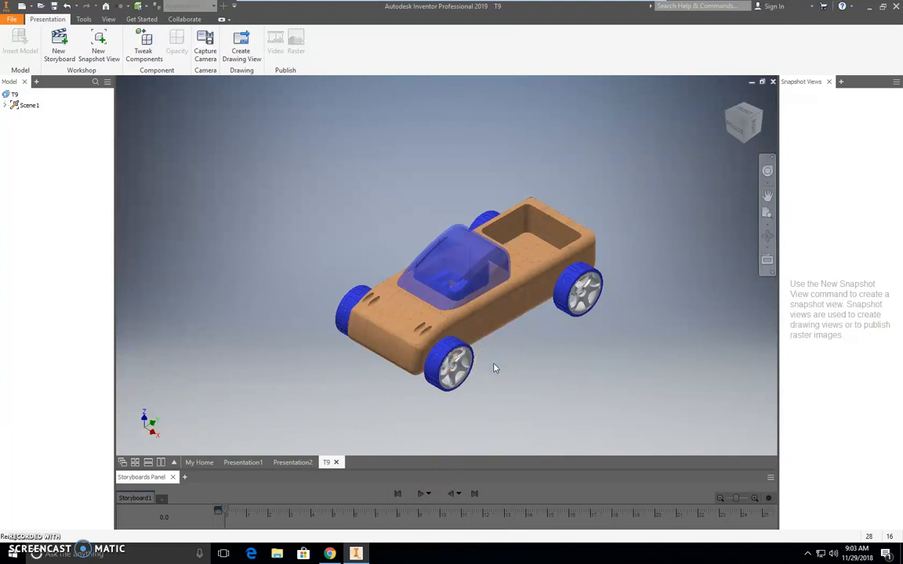
{"action": "left_click", "coordinate": [451, 311]}
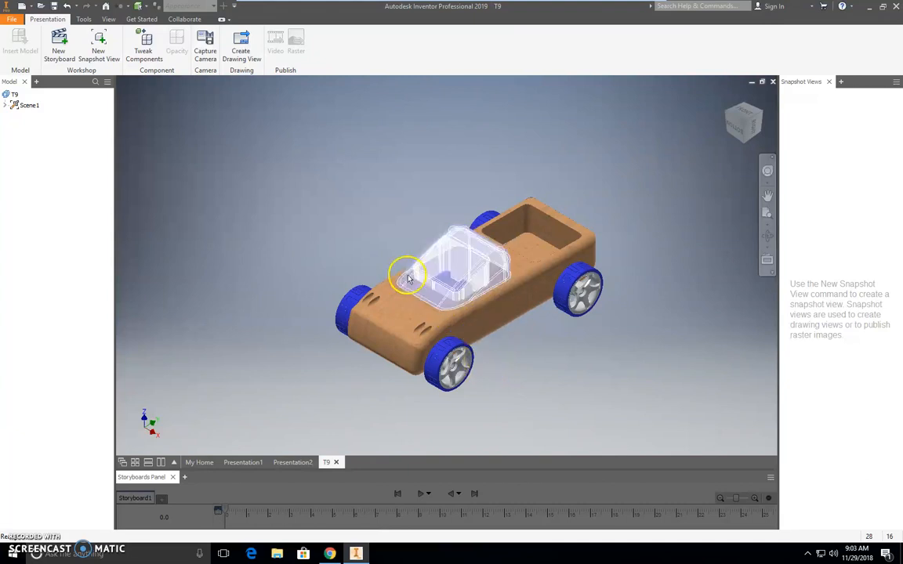
{"action": "left_click", "coordinate": [298, 226]}
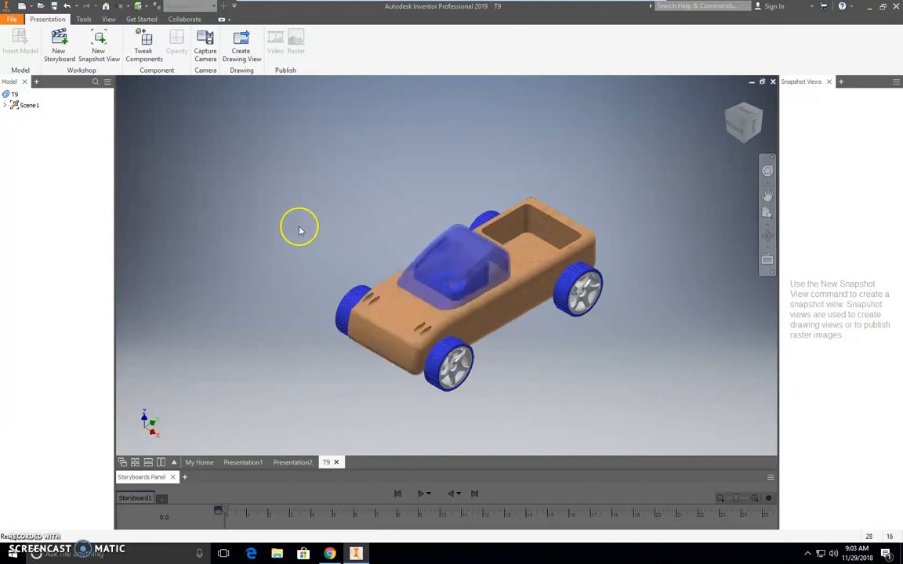
{"action": "left_click", "coordinate": [12, 116]}
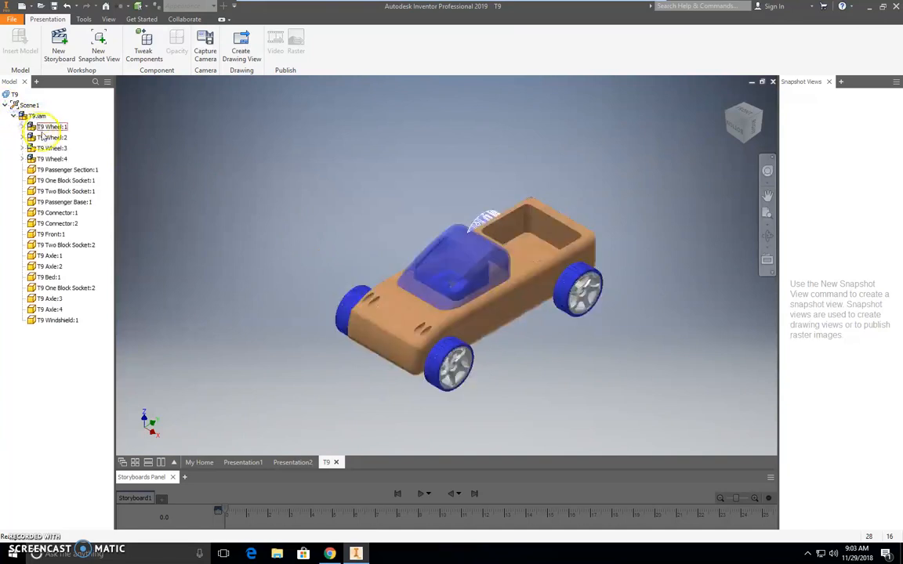
{"action": "left_click", "coordinate": [48, 172]}
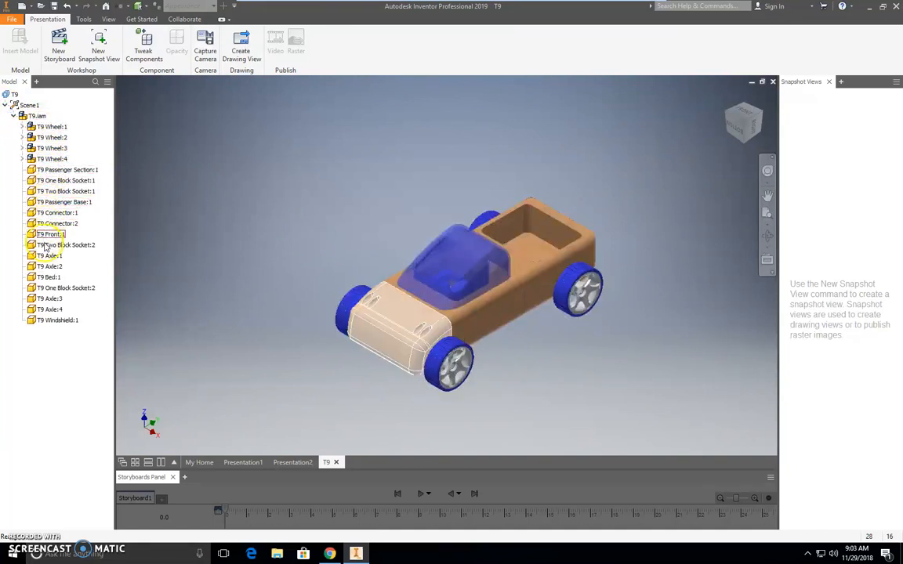
{"action": "left_click", "coordinate": [49, 313]}
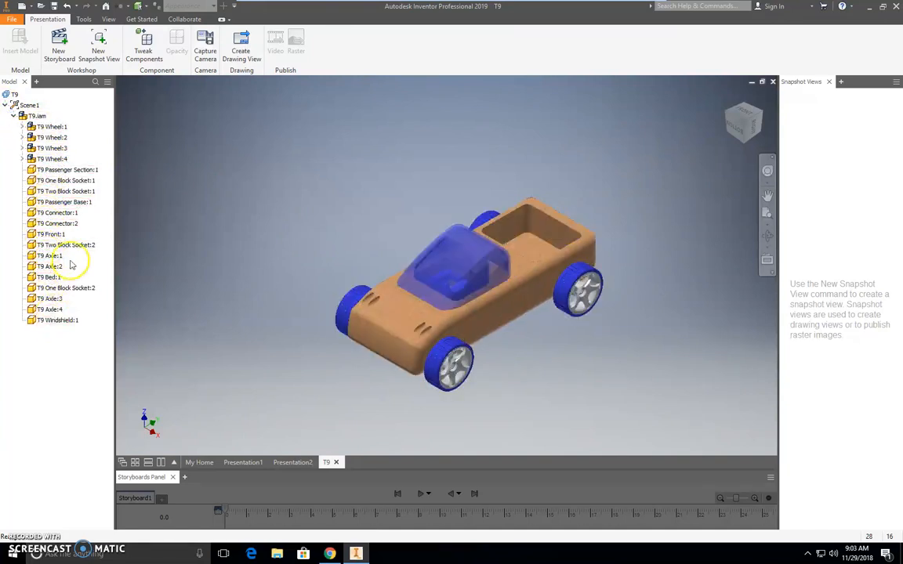
{"action": "left_click", "coordinate": [58, 180]}
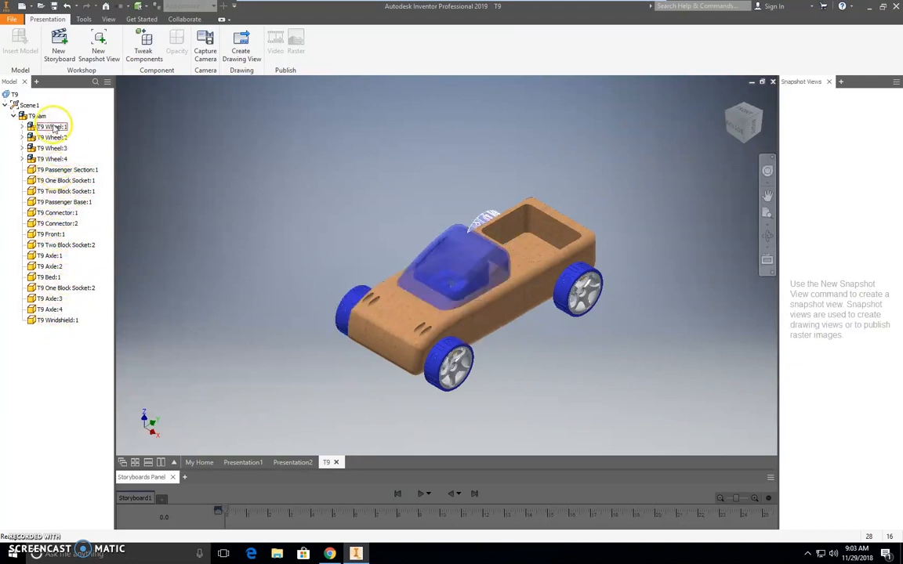
{"action": "left_click", "coordinate": [59, 203]}
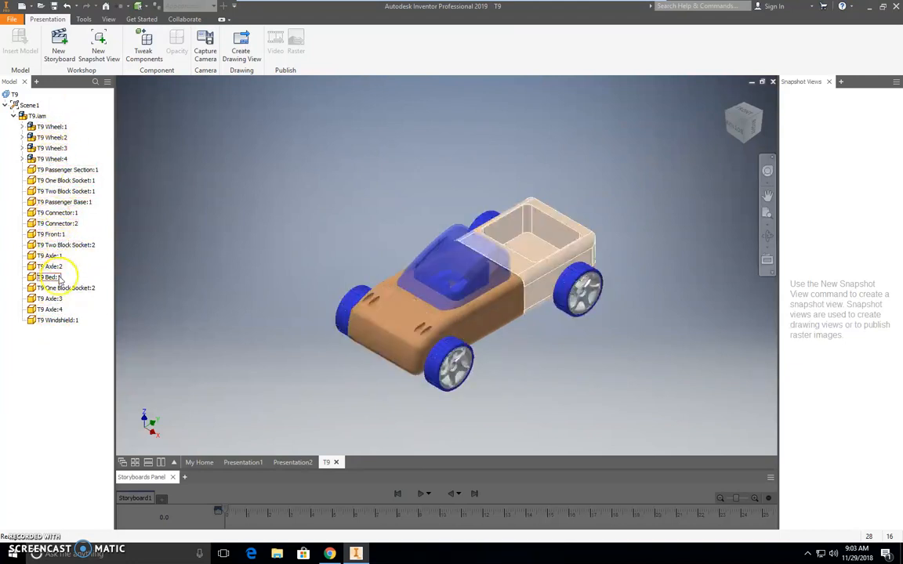
{"action": "left_click", "coordinate": [189, 154]}
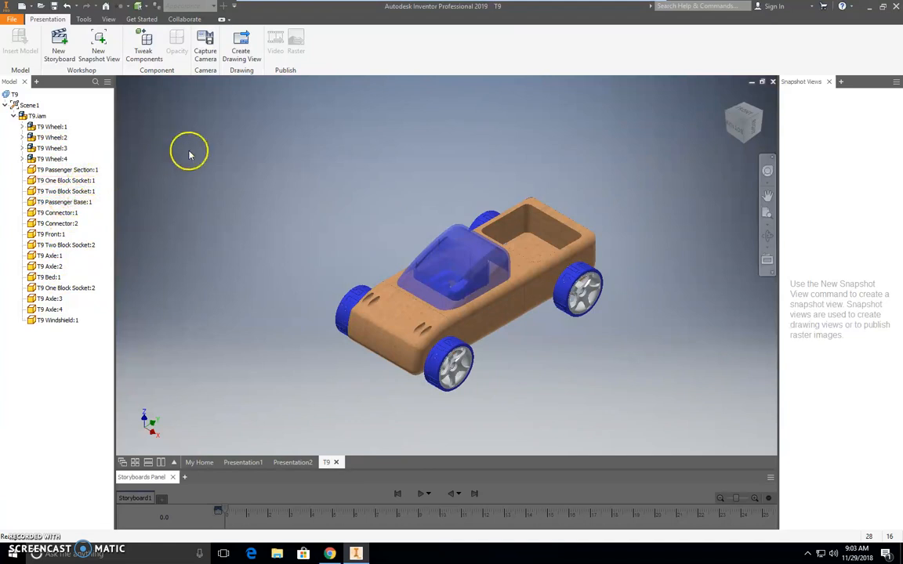
Step: Start the Tweak Components command and set its trail option to No trail
{"action": "left_click", "coordinate": [144, 41]}
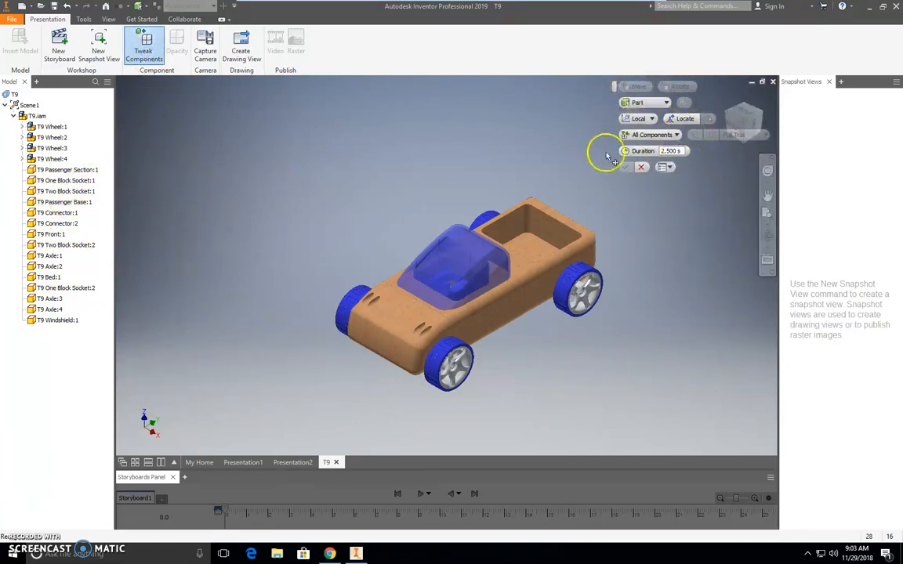
{"action": "left_click", "coordinate": [676, 136]}
{"action": "left_click", "coordinate": [653, 148]}
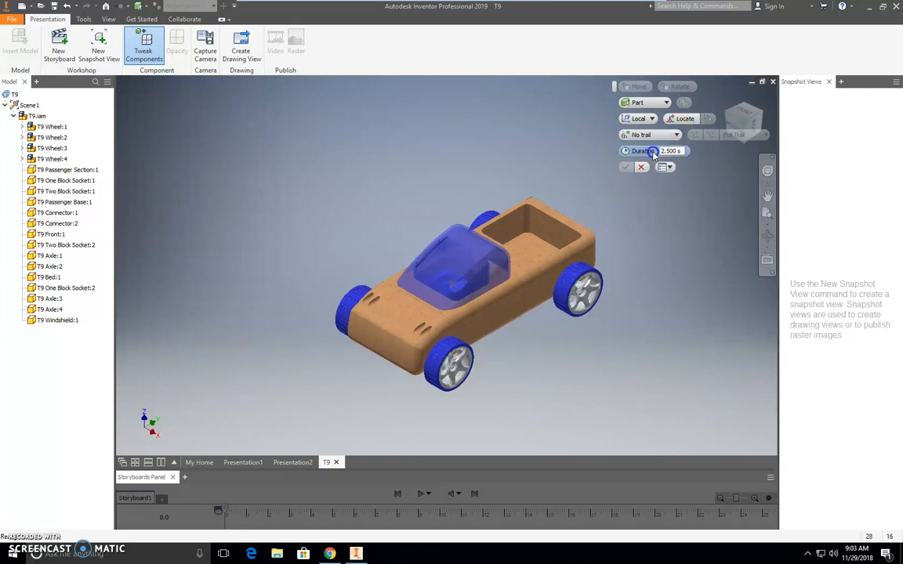
{"action": "left_click", "coordinate": [642, 166]}
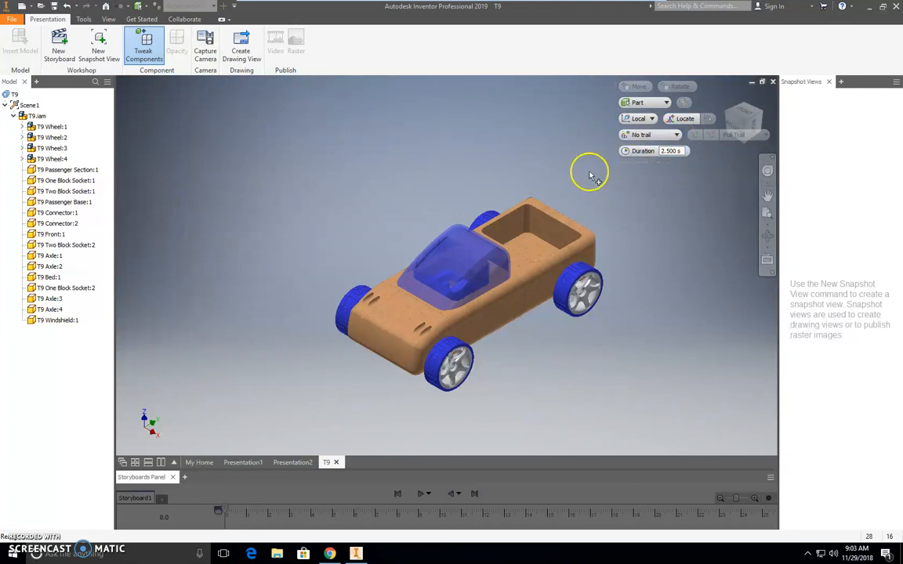
Step: Move the car's front section with its wheels, axles, connector and sockets about 4.2 in forward, away from the passenger section
{"action": "left_click", "coordinate": [382, 344]}
{"action": "left_click", "coordinate": [307, 272]}
{"action": "left_click_drag", "start_coordinate": [417, 358], "coordinate": [482, 420]}
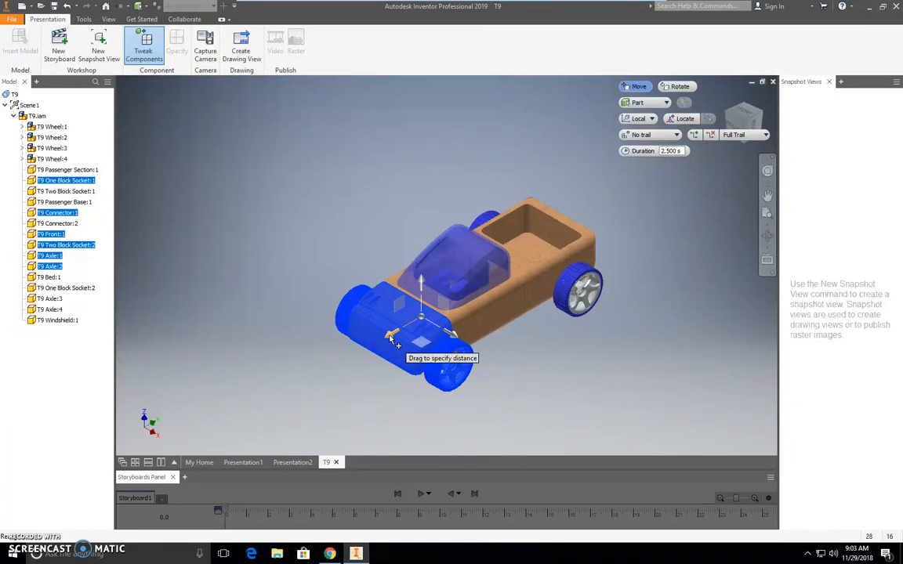
{"action": "left_click_drag", "start_coordinate": [389, 334], "coordinate": [302, 409]}
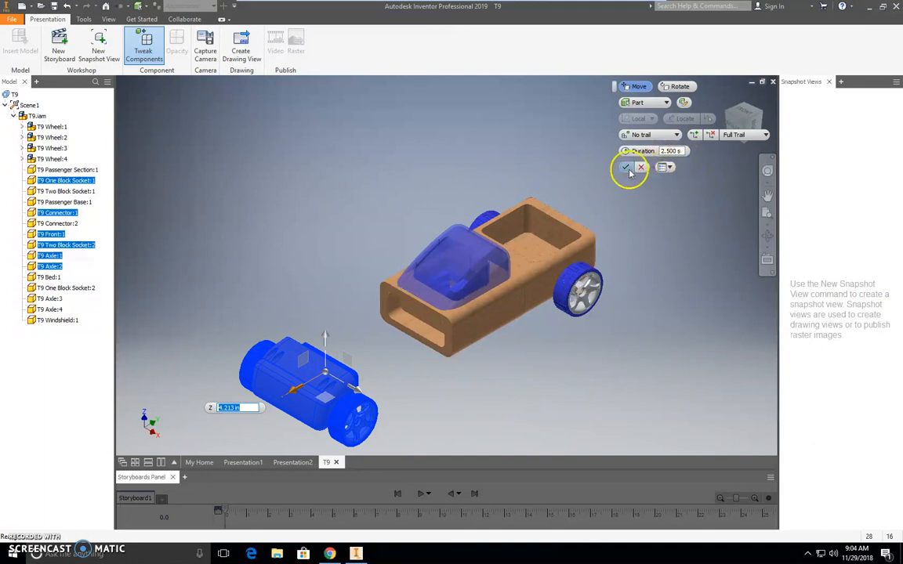
{"action": "left_click", "coordinate": [636, 168]}
Step: Tweak T9 One Block Socket:1 about 4.2 in from the separated front section back into the passenger section's front opening
{"action": "left_click", "coordinate": [761, 114]}
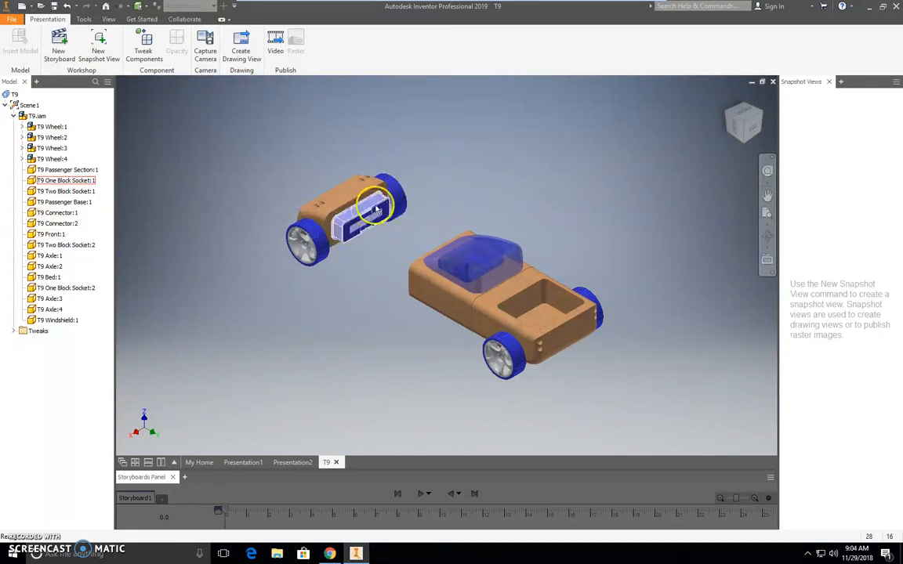
{"action": "left_click", "coordinate": [726, 114]}
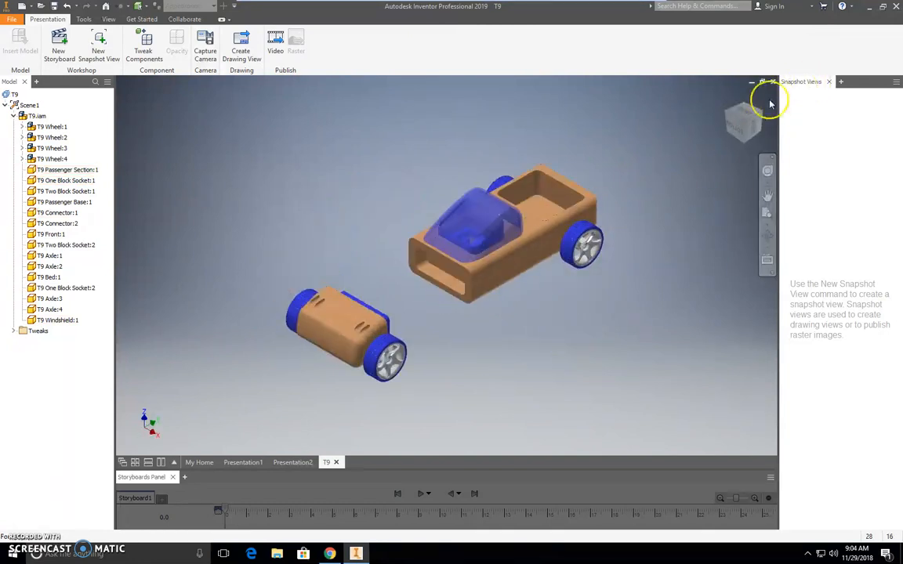
{"action": "left_click", "coordinate": [742, 127]}
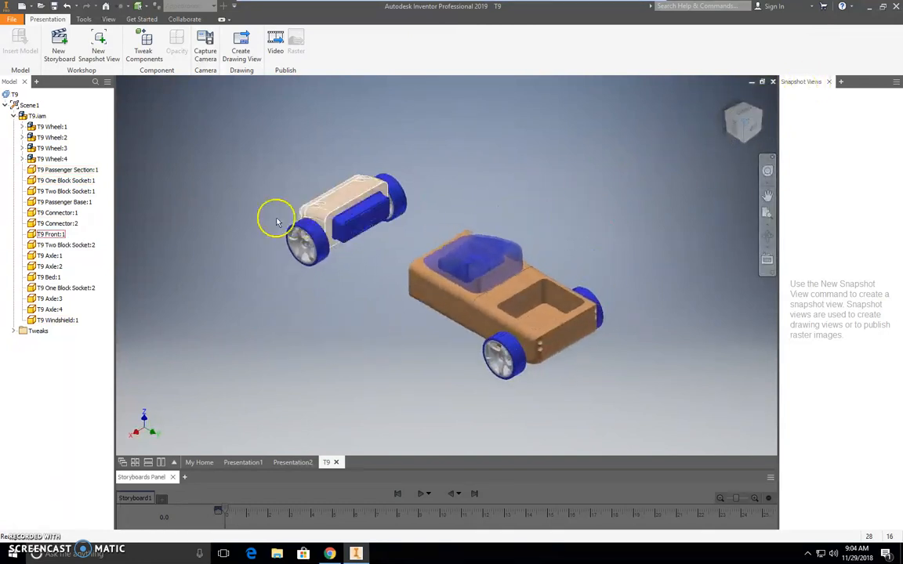
{"action": "left_click", "coordinate": [144, 48]}
{"action": "left_click", "coordinate": [360, 212]}
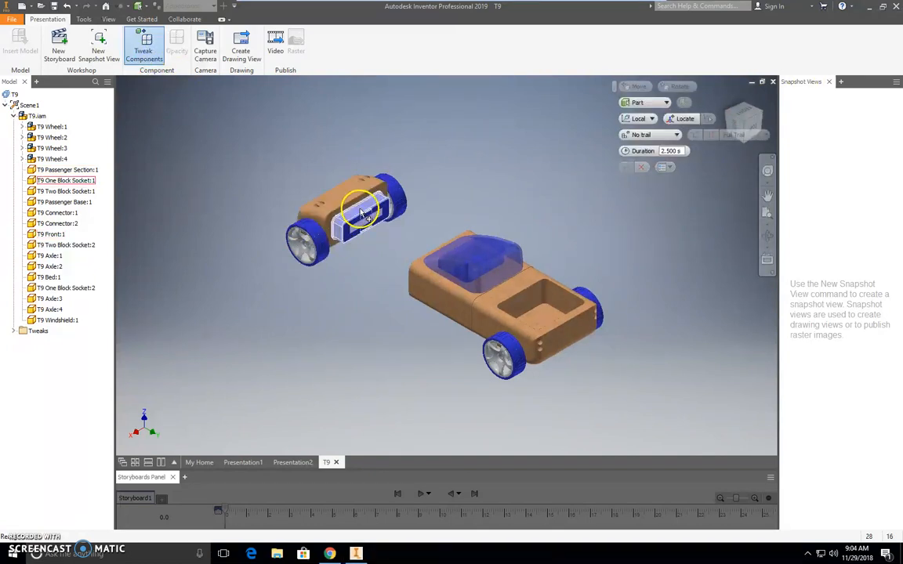
{"action": "left_click_drag", "start_coordinate": [338, 200], "coordinate": [411, 258]}
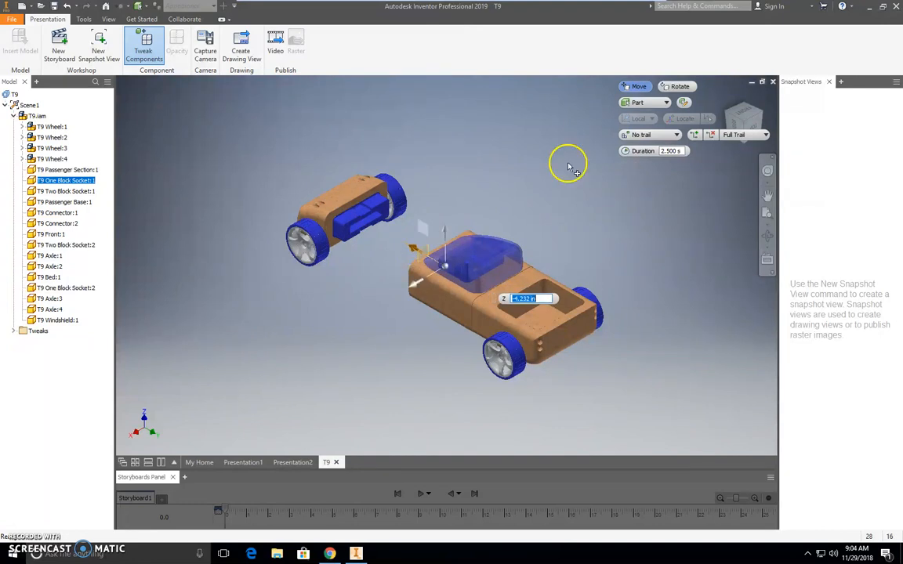
Step: Fine-tune the socket's Z offset to about -4.15 in inside the passenger section's front opening and apply the tweak
{"action": "left_click", "coordinate": [728, 115]}
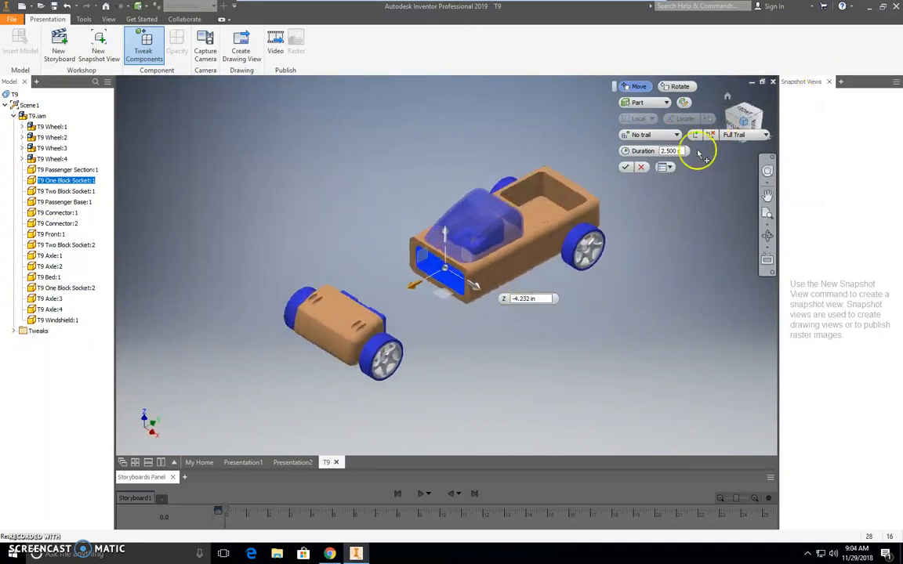
{"action": "left_click", "coordinate": [419, 292]}
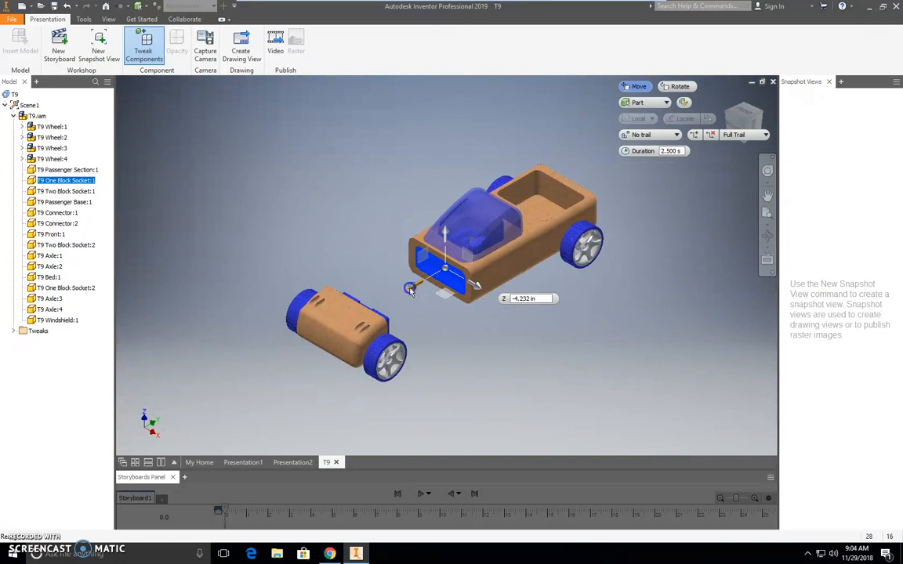
{"action": "left_click", "coordinate": [410, 288]}
{"action": "mouse_move", "coordinate": [417, 287]}
{"action": "left_mouse_down"}
{"action": "mouse_move", "coordinate": [408, 293]}
{"action": "mouse_move", "coordinate": [417, 290]}
{"action": "left_mouse_up"}
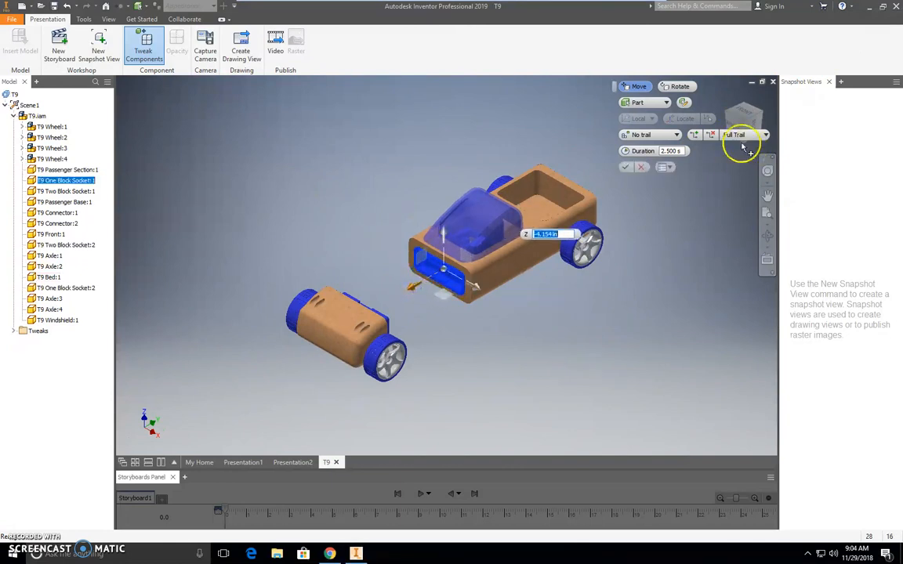
{"action": "left_click", "coordinate": [625, 168]}
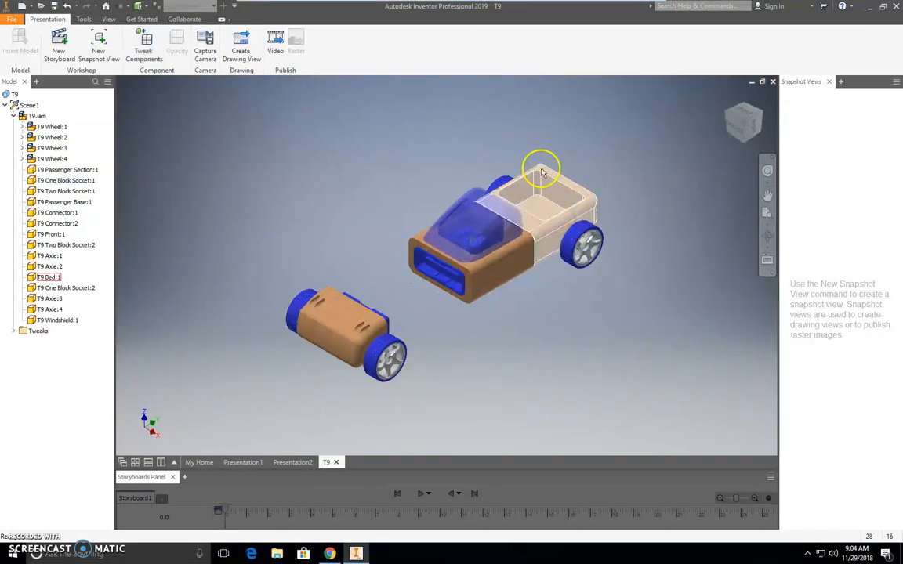
{"action": "left_click", "coordinate": [764, 116]}
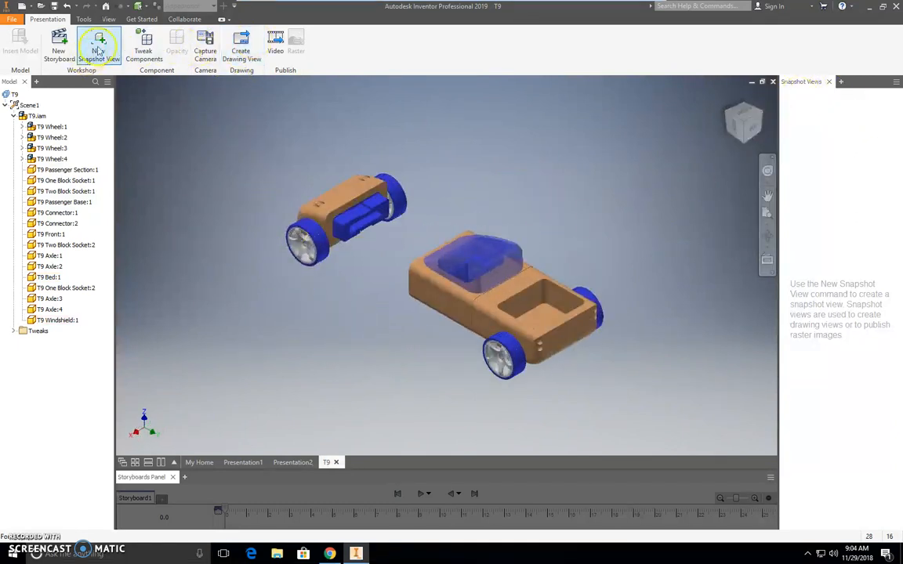
{"action": "left_click", "coordinate": [144, 44]}
{"action": "left_click", "coordinate": [515, 304]}
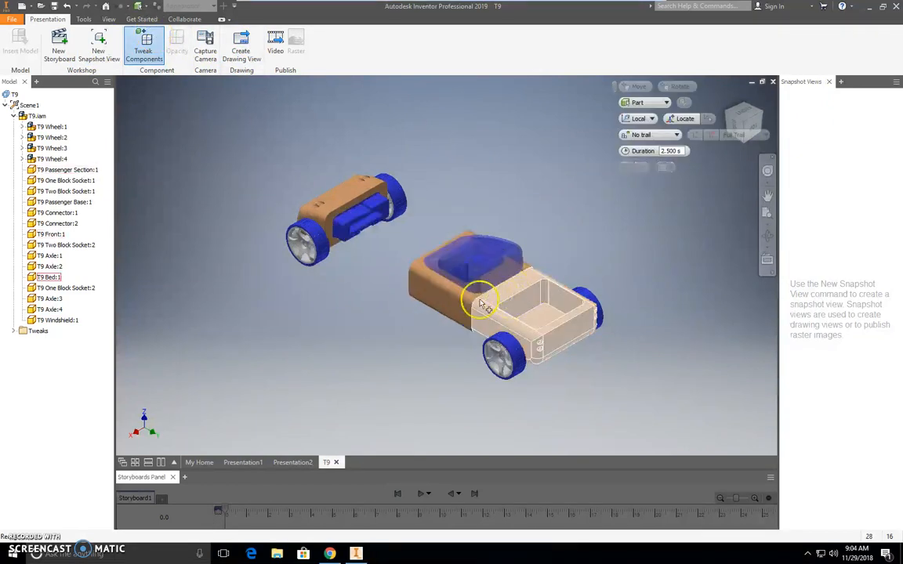
{"action": "left_click", "coordinate": [416, 296]}
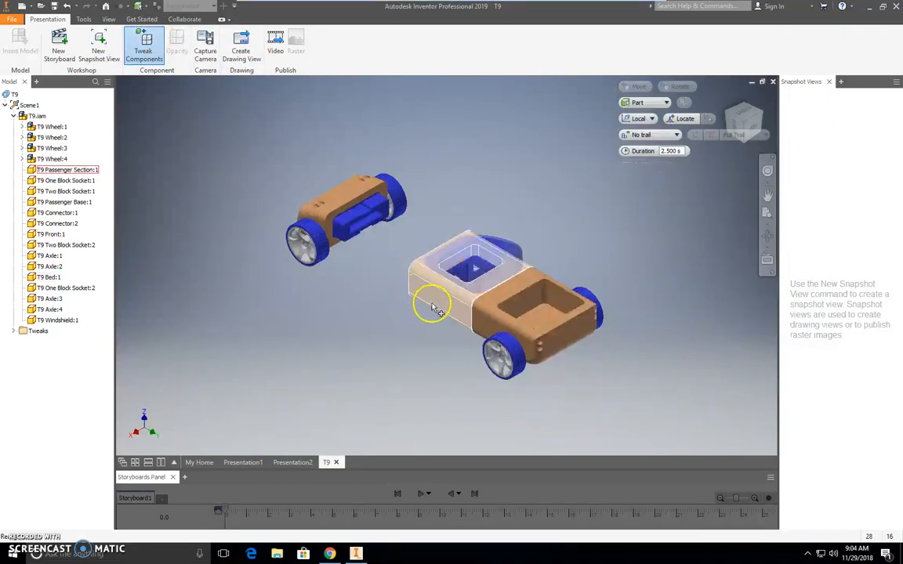
{"action": "left_click", "coordinate": [431, 301]}
{"action": "left_click_drag", "start_coordinate": [614, 374], "coordinate": [623, 399]}
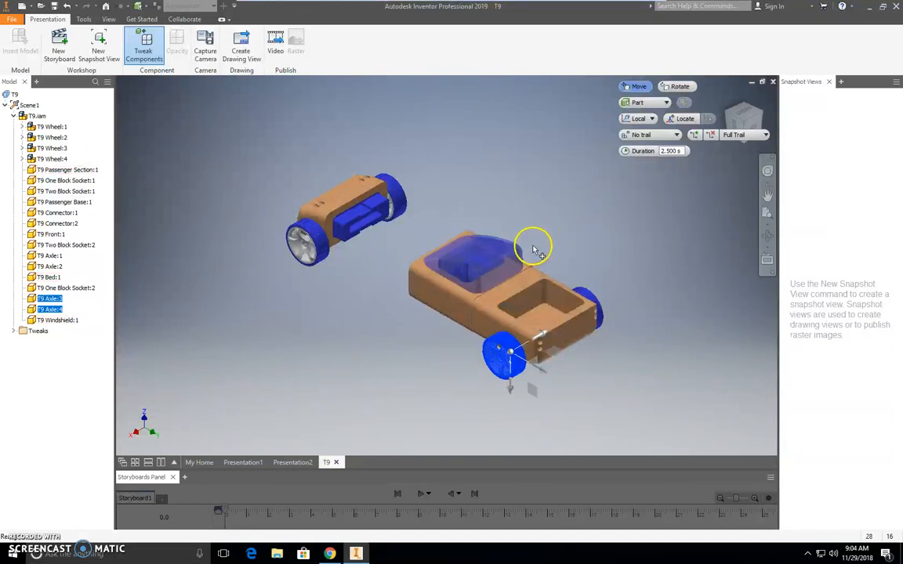
{"action": "left_click_drag", "start_coordinate": [532, 244], "coordinate": [626, 408]}
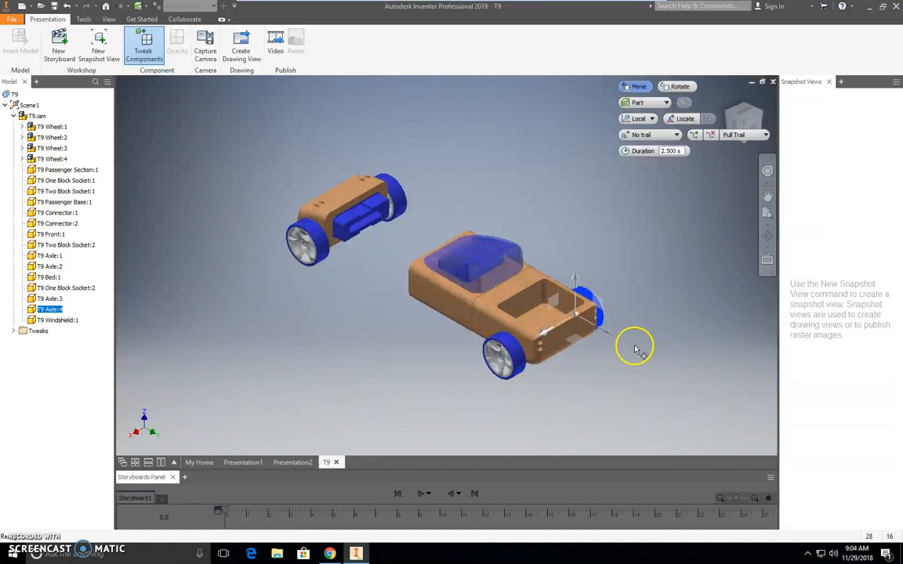
{"action": "left_click_drag", "start_coordinate": [635, 248], "coordinate": [428, 402]}
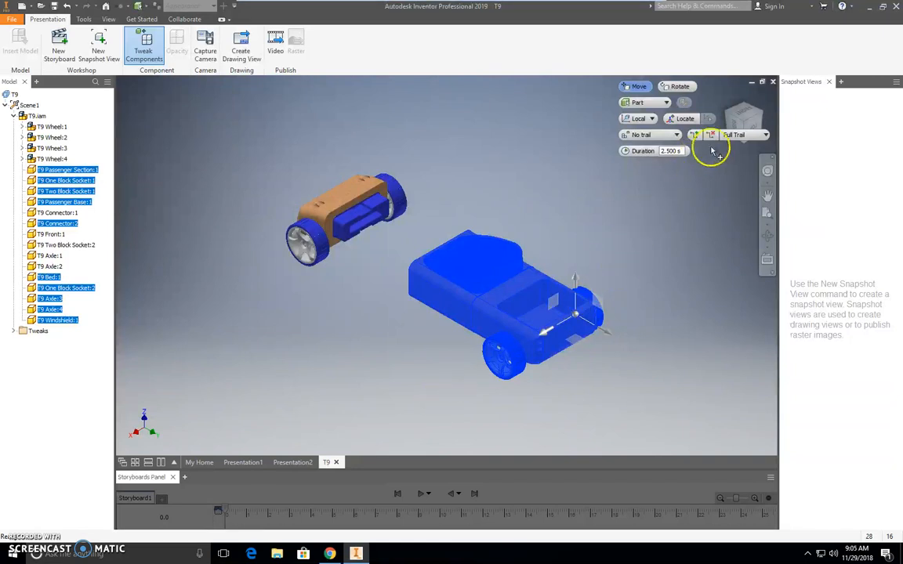
{"action": "left_click", "coordinate": [644, 167]}
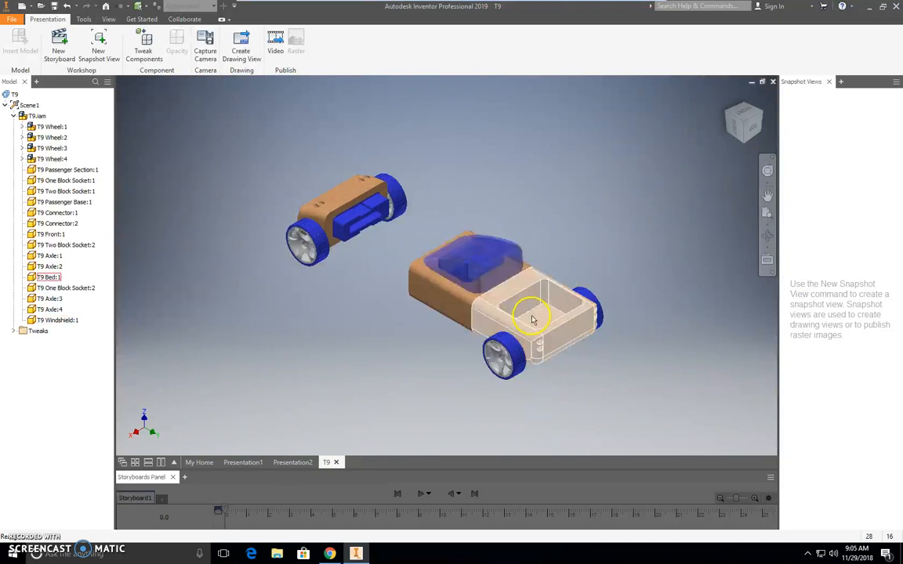
Step: Try to move T9 Bed:1 with Wheel:1 and Wheel:4 about 3.9 in rearward from the passenger section
{"action": "left_click", "coordinate": [34, 280]}
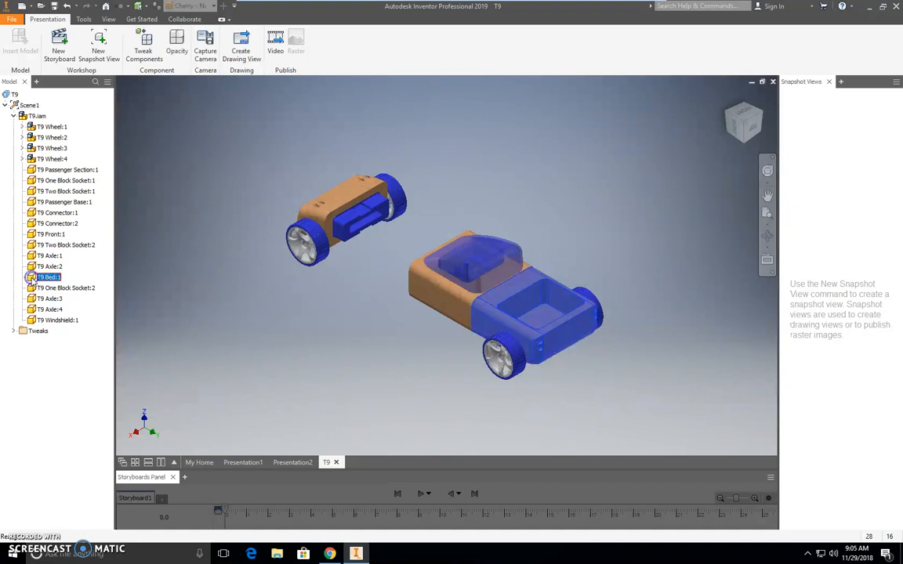
{"action": "left_click", "coordinate": [65, 162], "text": "ctrl"}
{"action": "left_click", "coordinate": [55, 138], "text": "ctrl"}
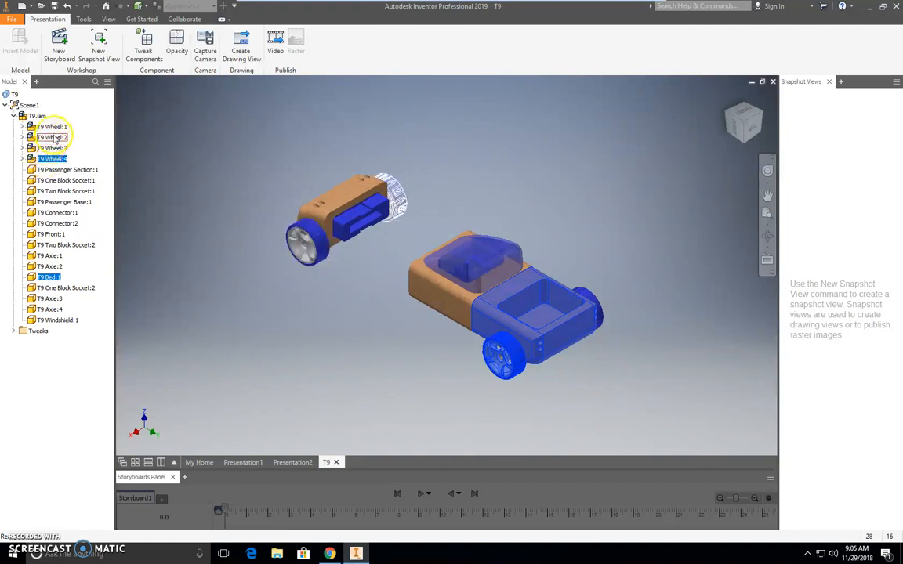
{"action": "left_click", "coordinate": [58, 126], "text": "ctrl"}
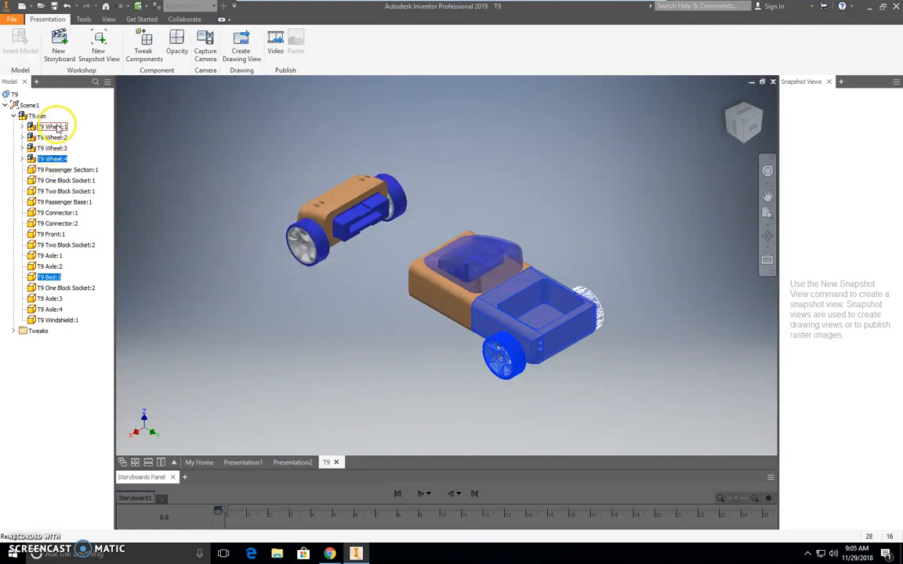
{"action": "left_click", "coordinate": [59, 127], "text": "ctrl"}
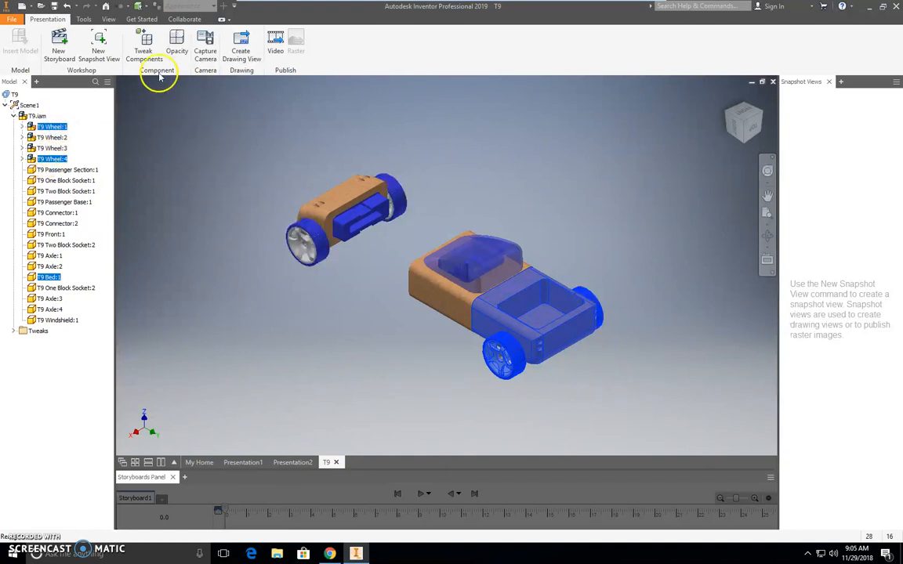
{"action": "left_click", "coordinate": [144, 50]}
{"action": "left_click", "coordinate": [571, 332]}
{"action": "left_click_drag", "start_coordinate": [569, 338], "coordinate": [644, 390]}
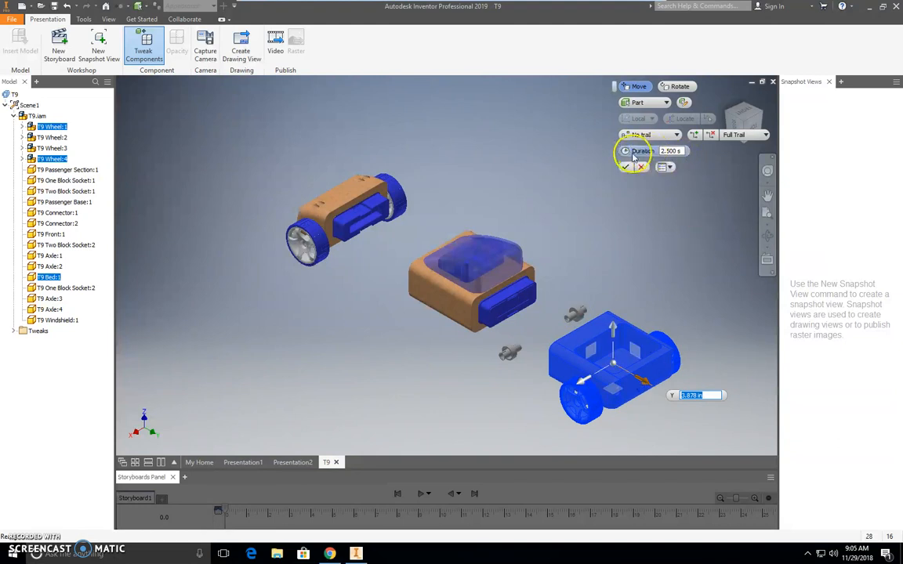
{"action": "left_click", "coordinate": [645, 169]}
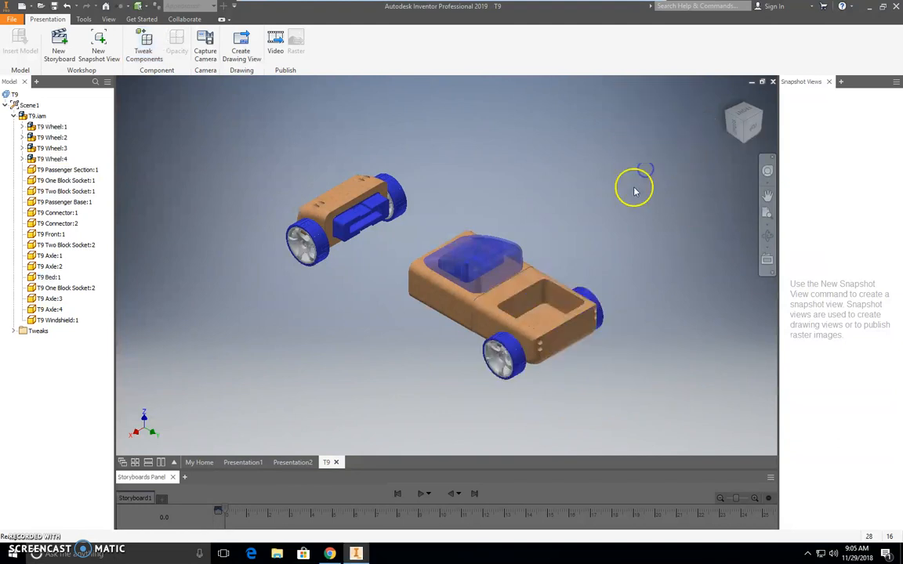
Step: Tweak T9 Bed:1 together with Axle:3, Axle:4, Wheel:1 and Wheel:4 about 3.8 in rearward from the passenger section
{"action": "left_click", "coordinate": [36, 280]}
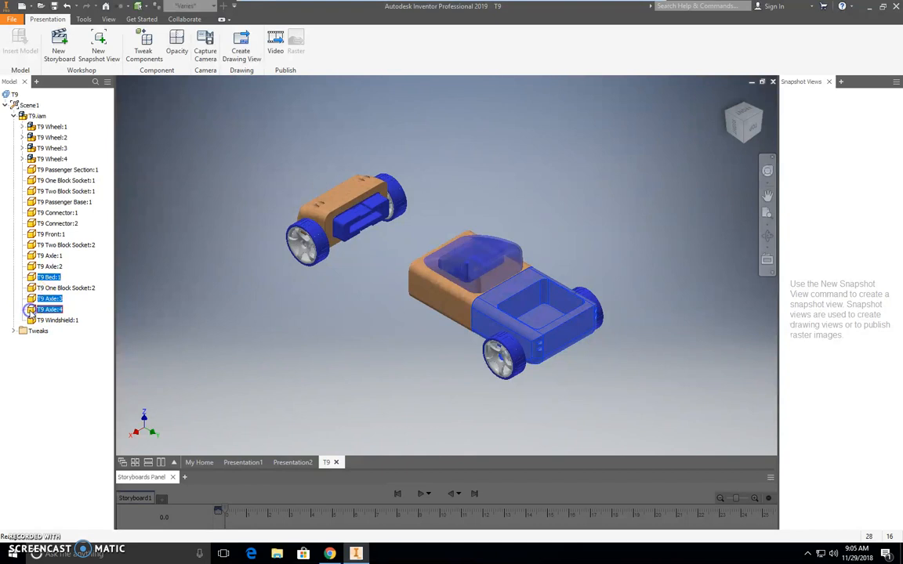
{"action": "left_click", "coordinate": [31, 159], "text": "ctrl"}
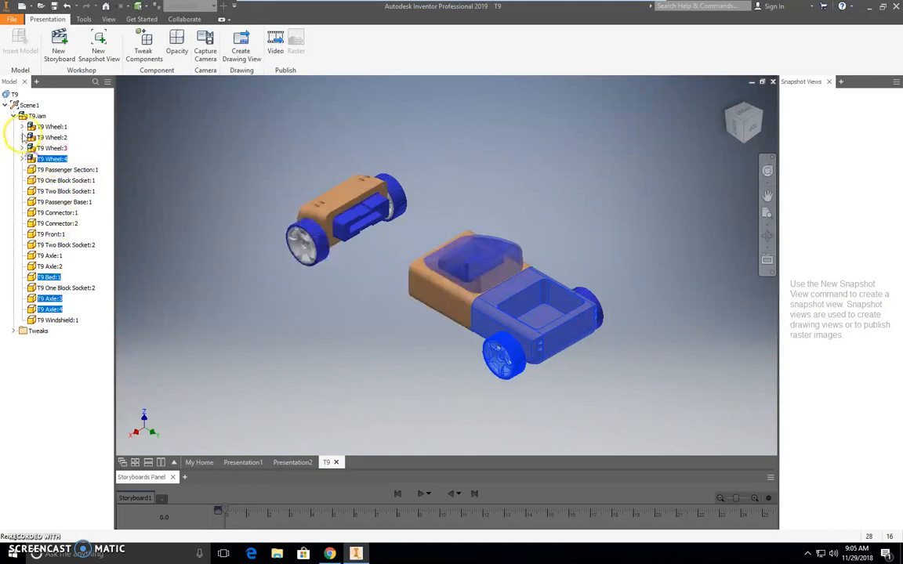
{"action": "left_click", "coordinate": [32, 127], "text": "ctrl"}
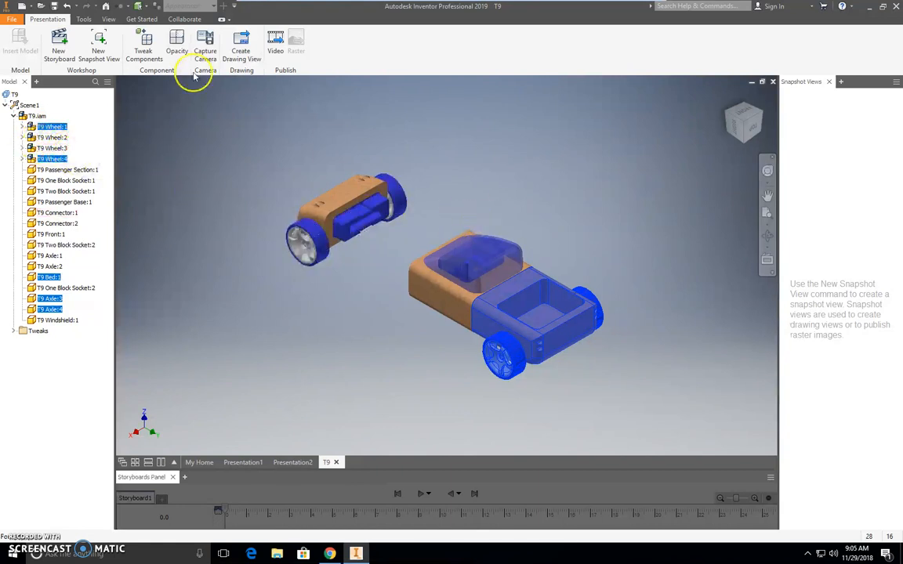
{"action": "left_click", "coordinate": [144, 46]}
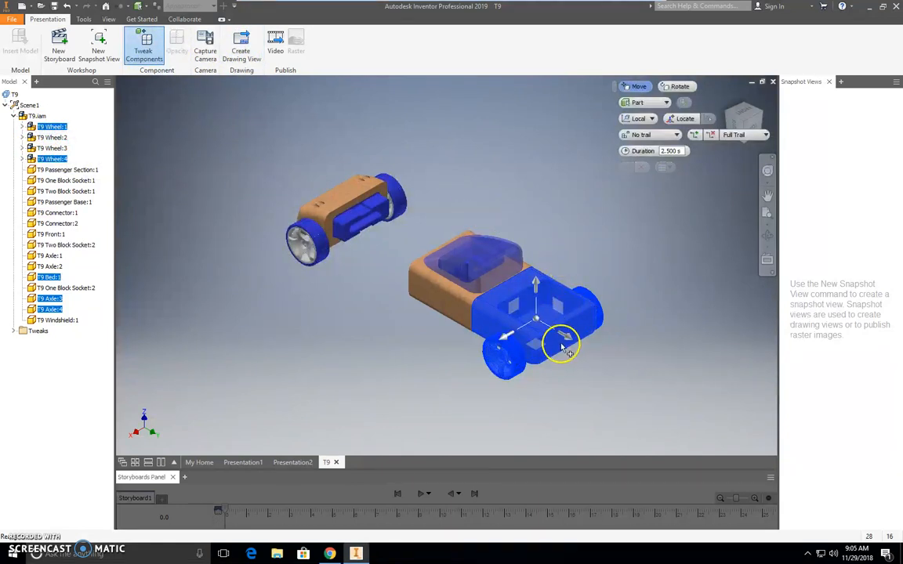
{"action": "left_click_drag", "start_coordinate": [570, 345], "coordinate": [641, 395]}
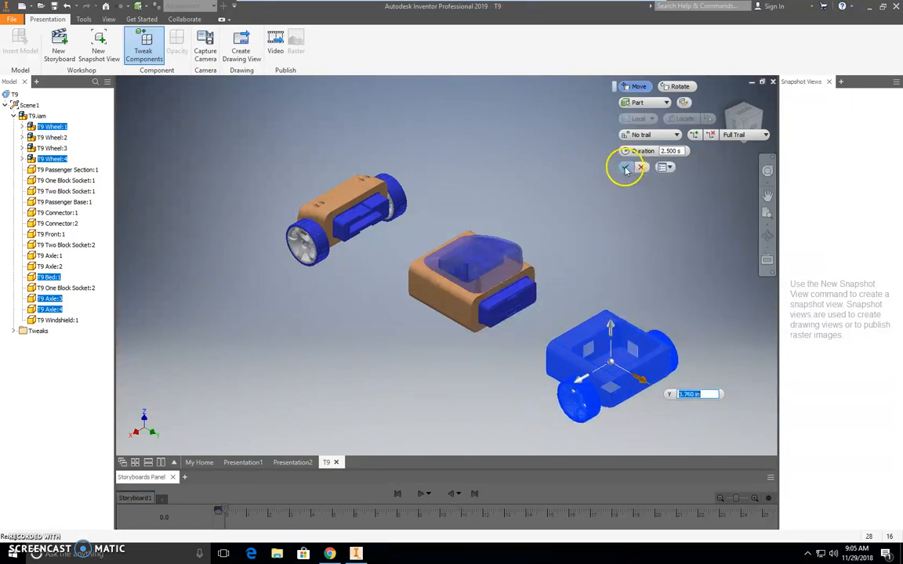
{"action": "left_click", "coordinate": [625, 168]}
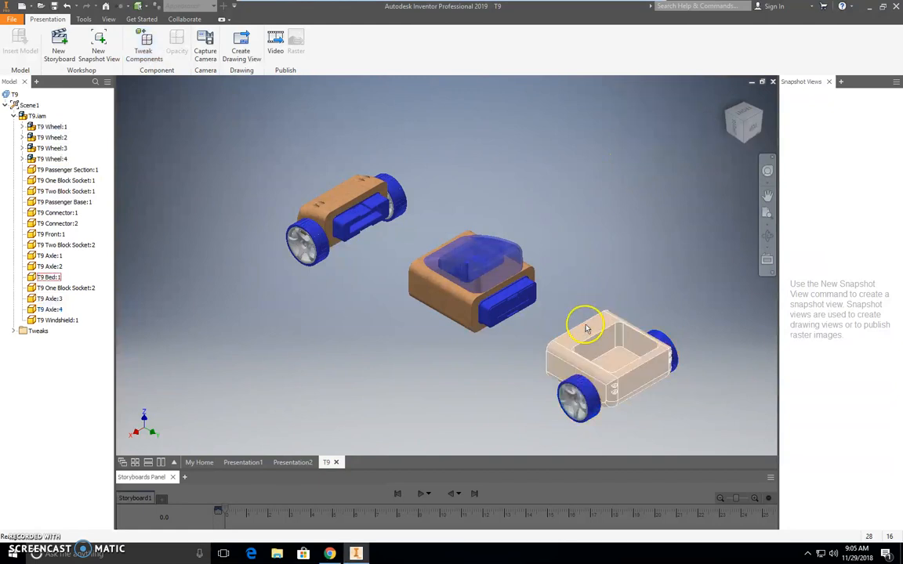
Step: Tweak T9 One Block Socket:2 about 3.7 in from the passenger section's rear into the front opening of the bed
{"action": "left_click", "coordinate": [156, 59]}
{"action": "left_click", "coordinate": [508, 302]}
{"action": "left_click_drag", "start_coordinate": [505, 301], "coordinate": [562, 340]}
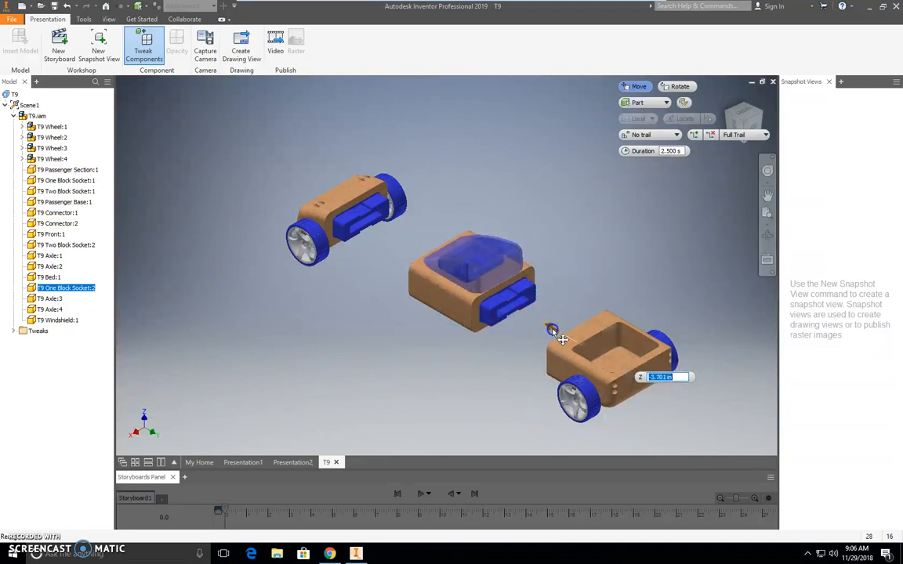
{"action": "left_click", "coordinate": [725, 115]}
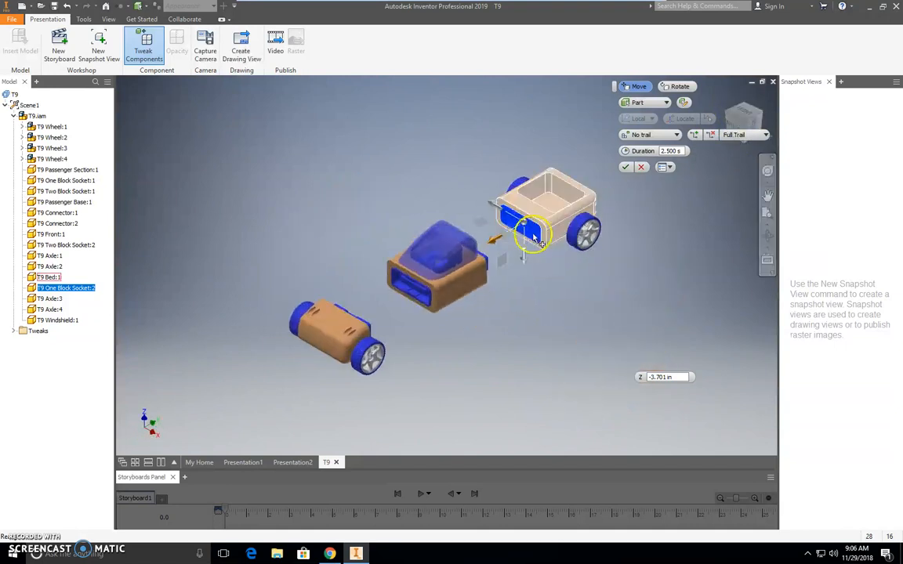
{"action": "left_click", "coordinate": [626, 167]}
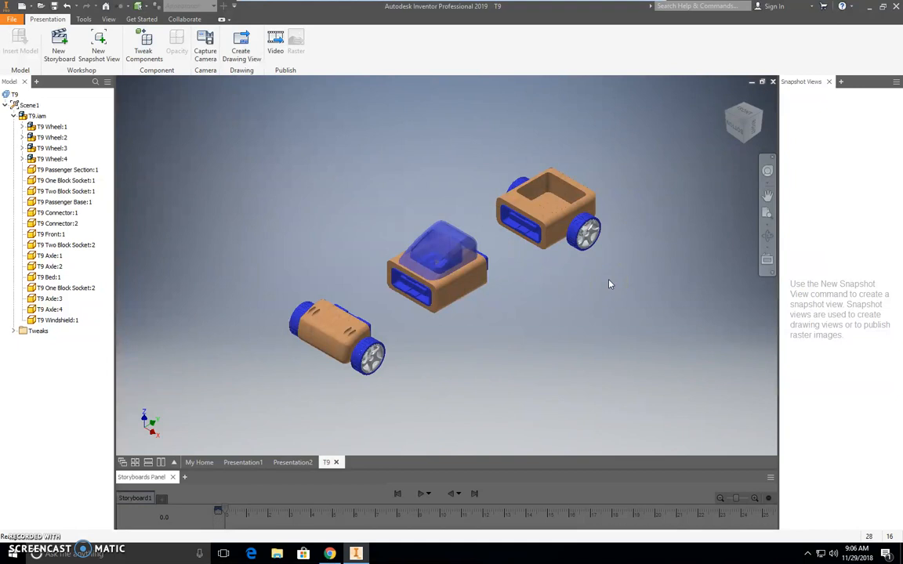
Step: Tweak T9 Windshield:1 about 3.4 in up from the passenger section and about 2.4 in sideways along X
{"action": "left_click", "coordinate": [154, 44]}
{"action": "left_click", "coordinate": [450, 240]}
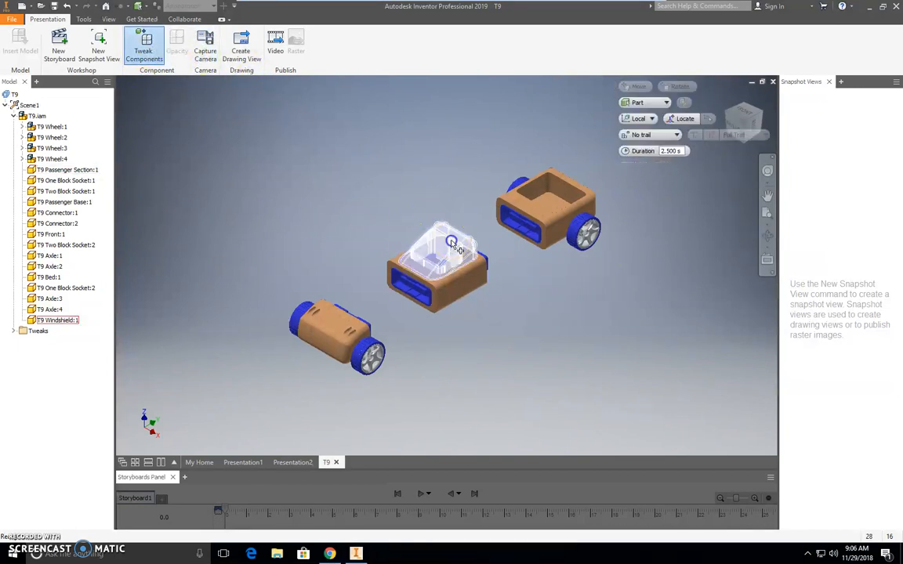
{"action": "left_click_drag", "start_coordinate": [437, 210], "coordinate": [435, 159]}
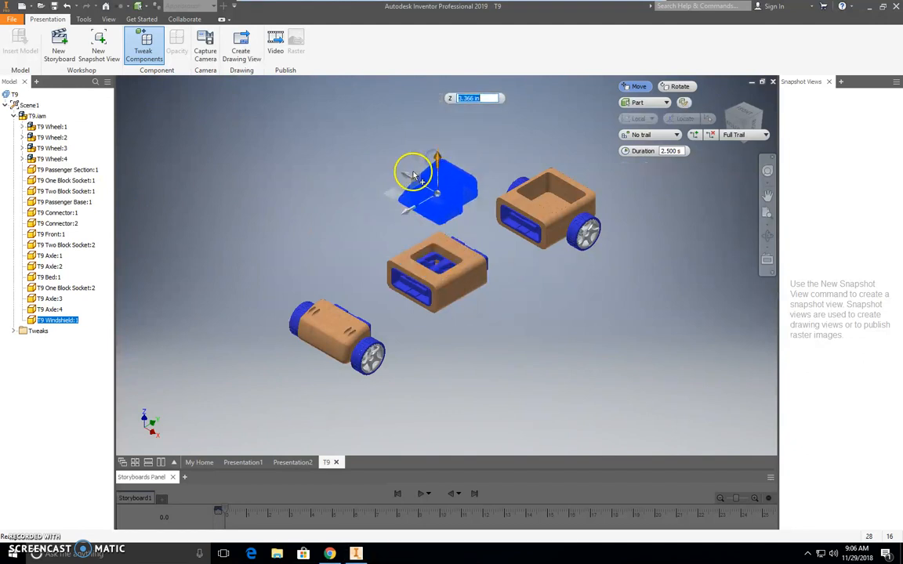
{"action": "left_click", "coordinate": [404, 179]}
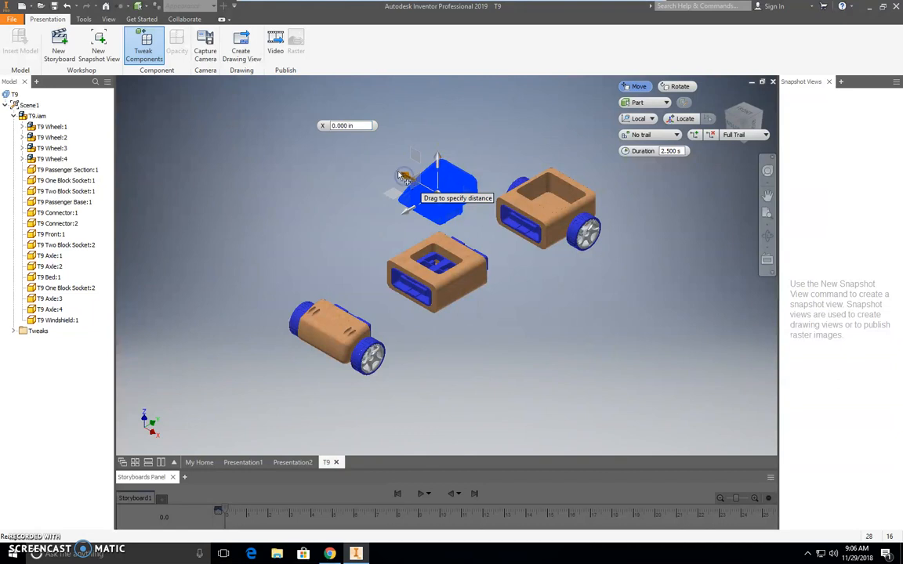
{"action": "left_click_drag", "start_coordinate": [385, 161], "coordinate": [367, 161]}
{"action": "left_click", "coordinate": [406, 178]}
{"action": "left_click", "coordinate": [486, 218]}
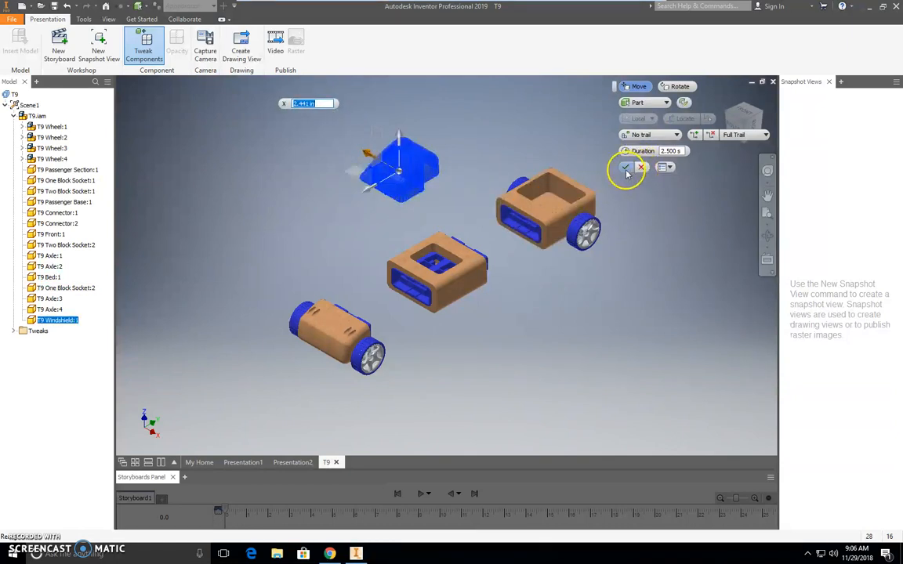
{"action": "left_click", "coordinate": [627, 167]}
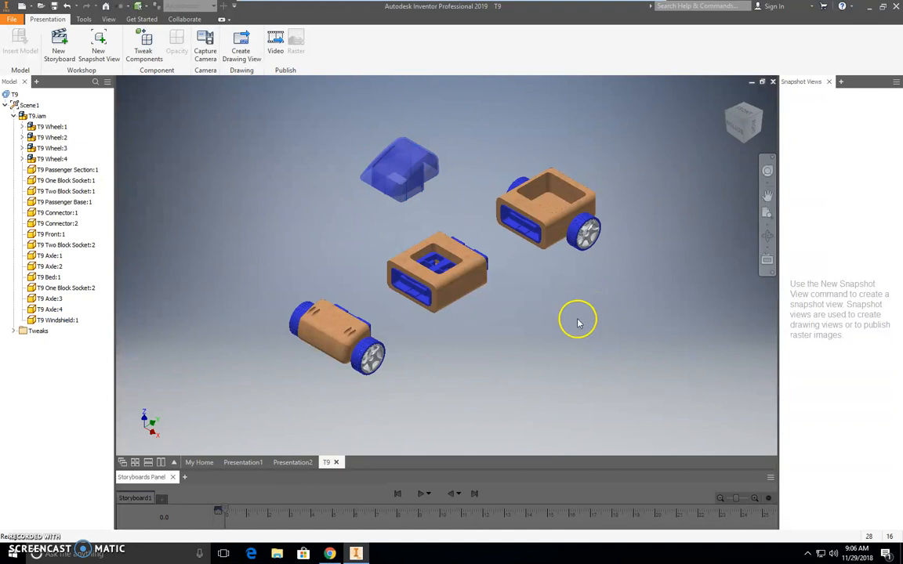
Step: Tweak T9 Wheel:1 about 2.6 in outward along X from the far side of the bed
{"action": "left_click", "coordinate": [143, 43]}
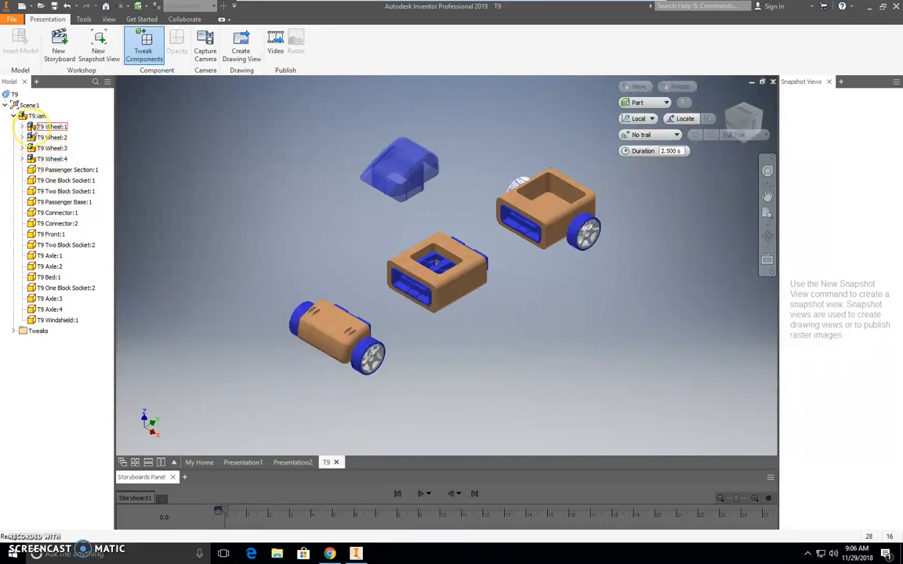
{"action": "left_click", "coordinate": [43, 127]}
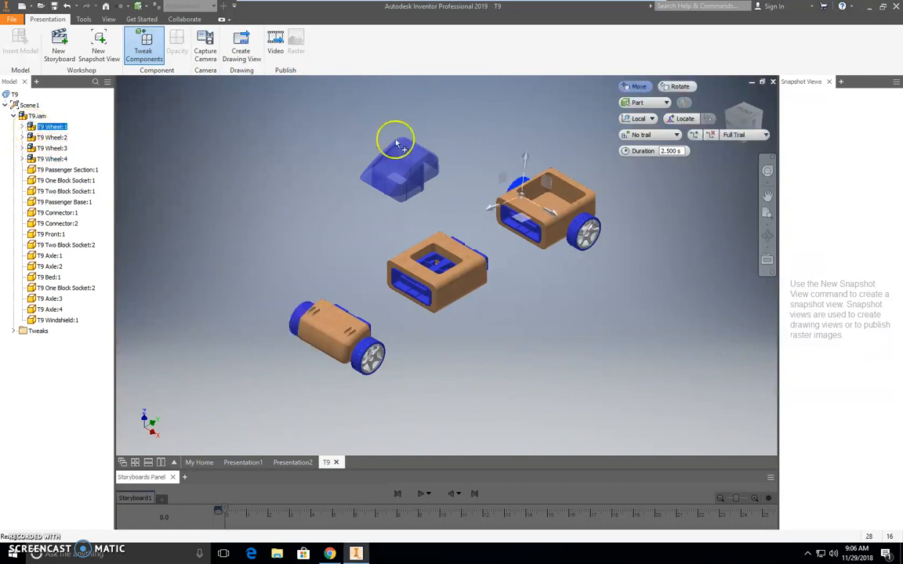
{"action": "left_click_drag", "start_coordinate": [554, 219], "coordinate": [511, 208]}
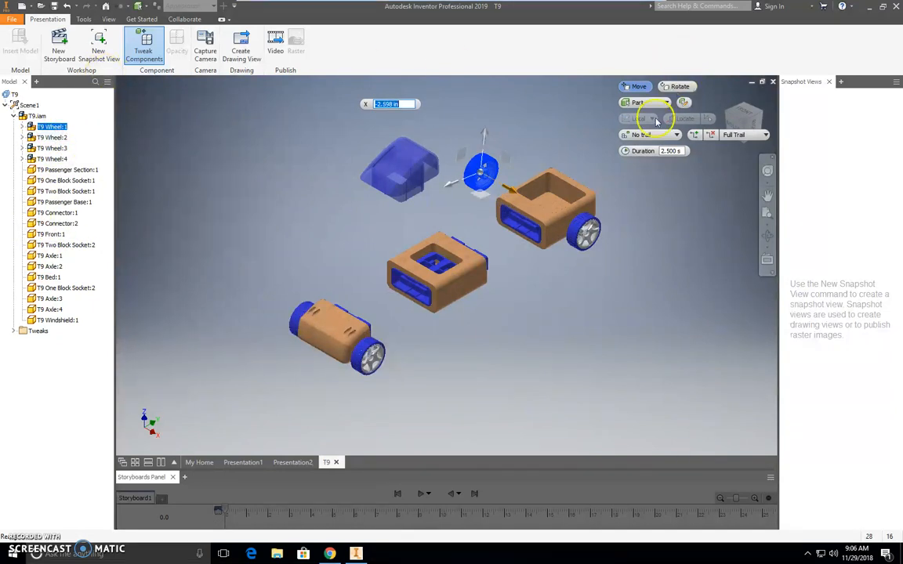
{"action": "left_click", "coordinate": [627, 169]}
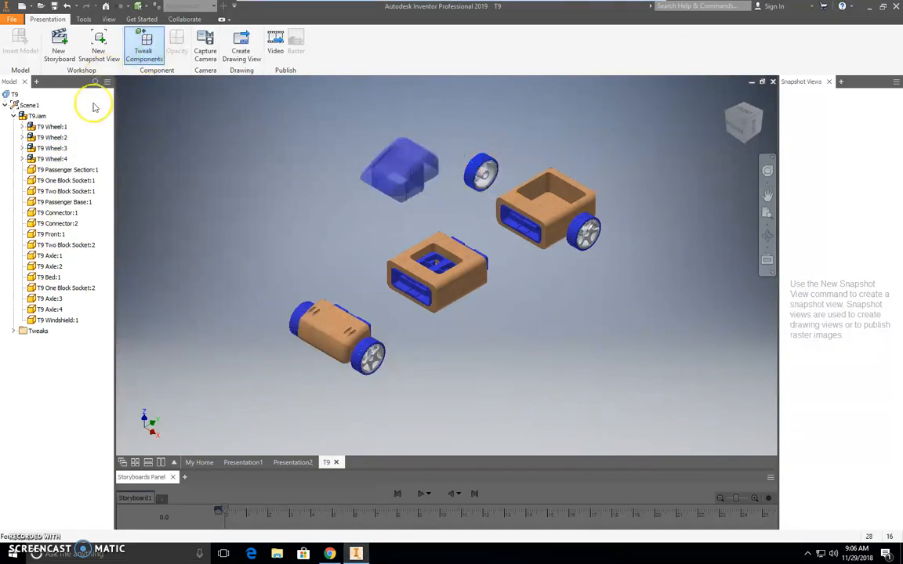
Step: Tweak T9 Wheel:2 about 2.85 in outward along X from the far side of the front section
{"action": "left_click", "coordinate": [22, 137]}
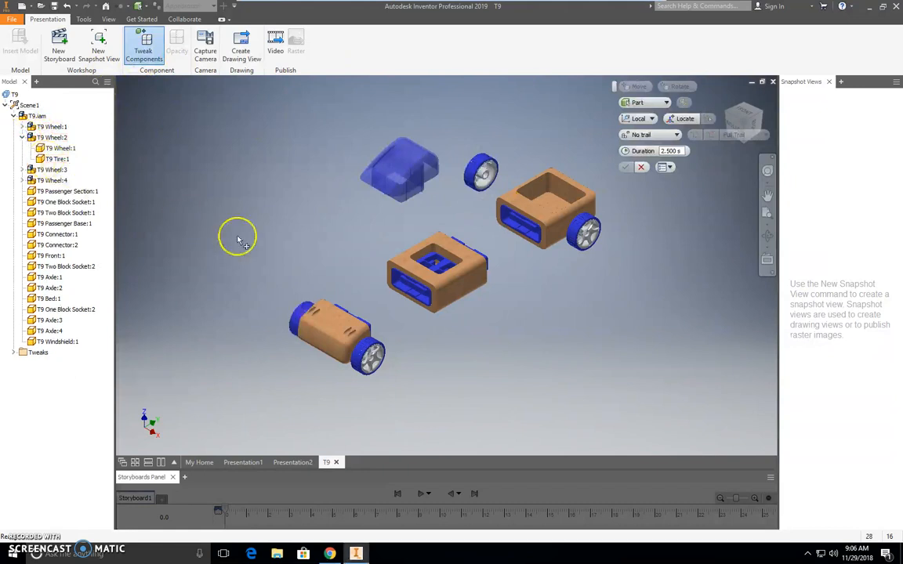
{"action": "left_click", "coordinate": [24, 137]}
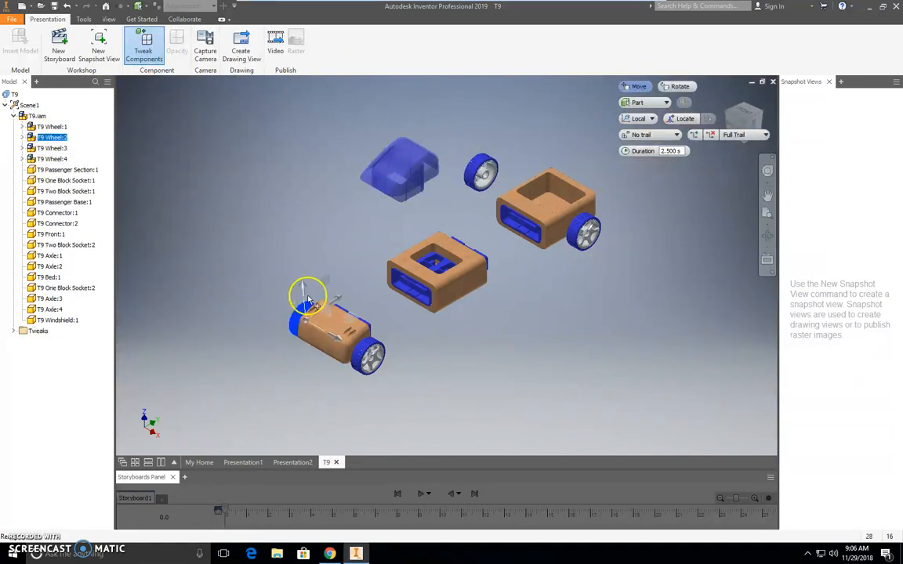
{"action": "left_click_drag", "start_coordinate": [353, 338], "coordinate": [304, 325]}
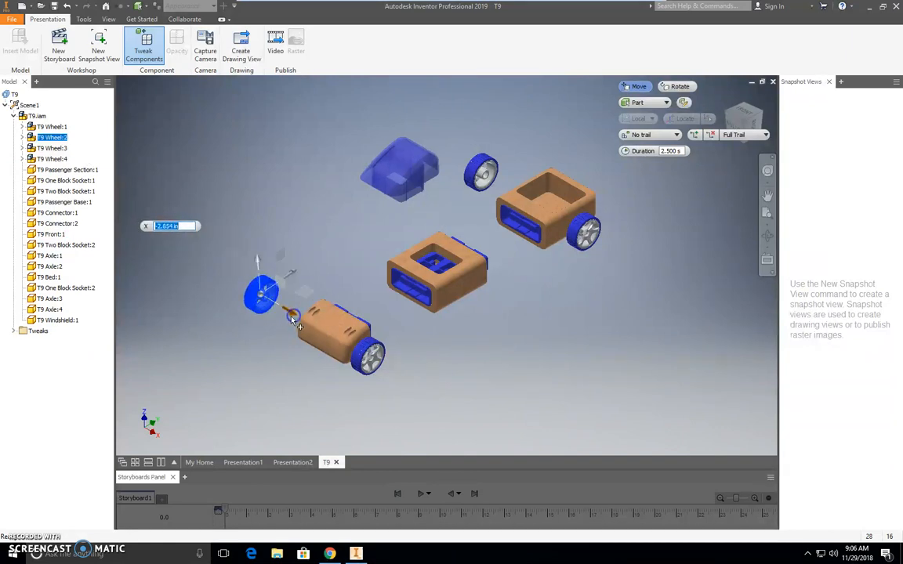
{"action": "left_click", "coordinate": [632, 170]}
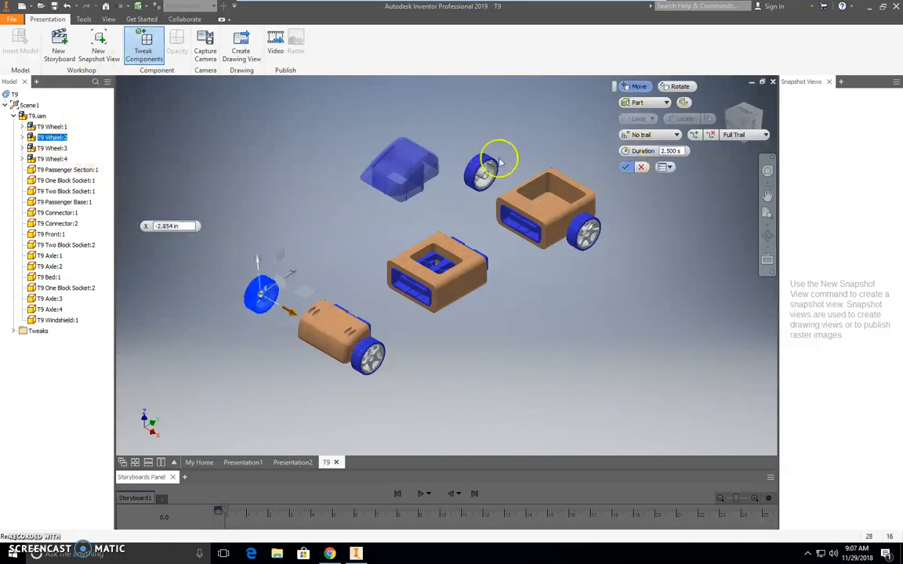
Step: Tweak T9 Wheel:3 about 2.8 in outward along X from the near side of the front section
{"action": "left_click", "coordinate": [46, 153]}
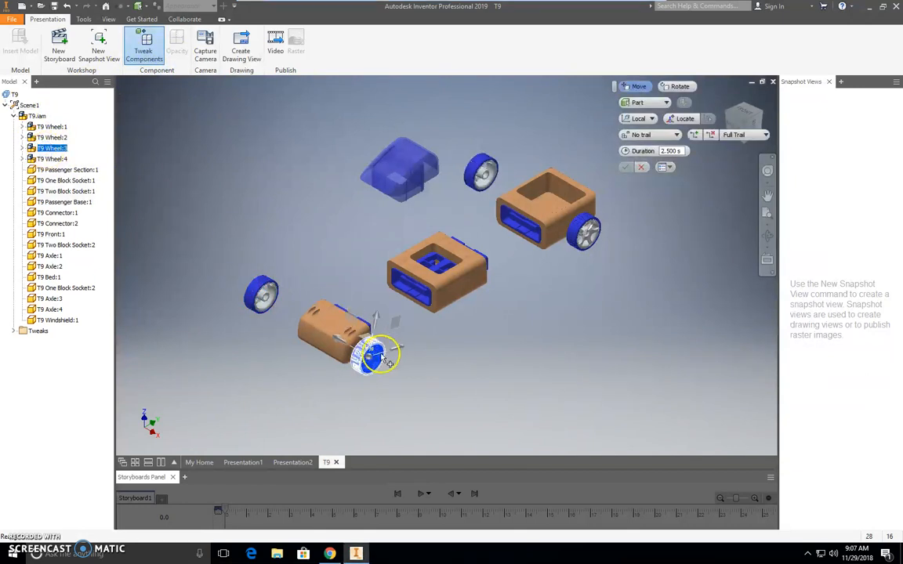
{"action": "left_click_drag", "start_coordinate": [339, 341], "coordinate": [385, 380]}
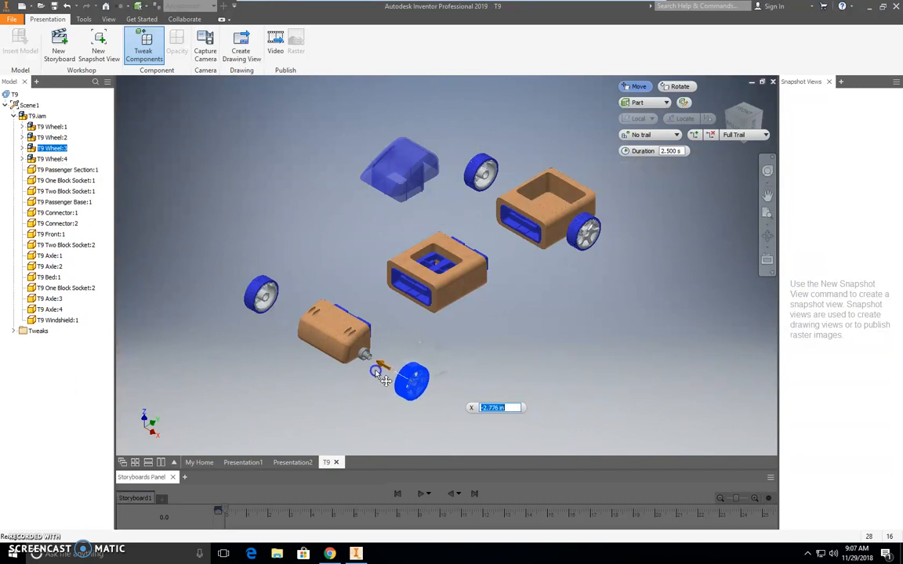
{"action": "mouse_move", "coordinate": [629, 170]}
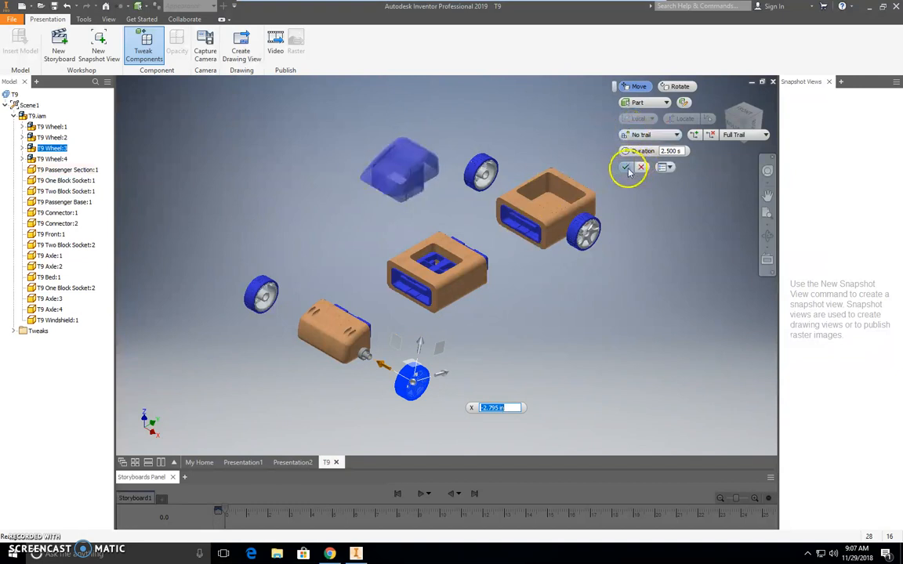
Step: Tweak T9 Wheel:4 about 3 in outward along X from the near side of the bed
{"action": "left_click", "coordinate": [144, 50]}
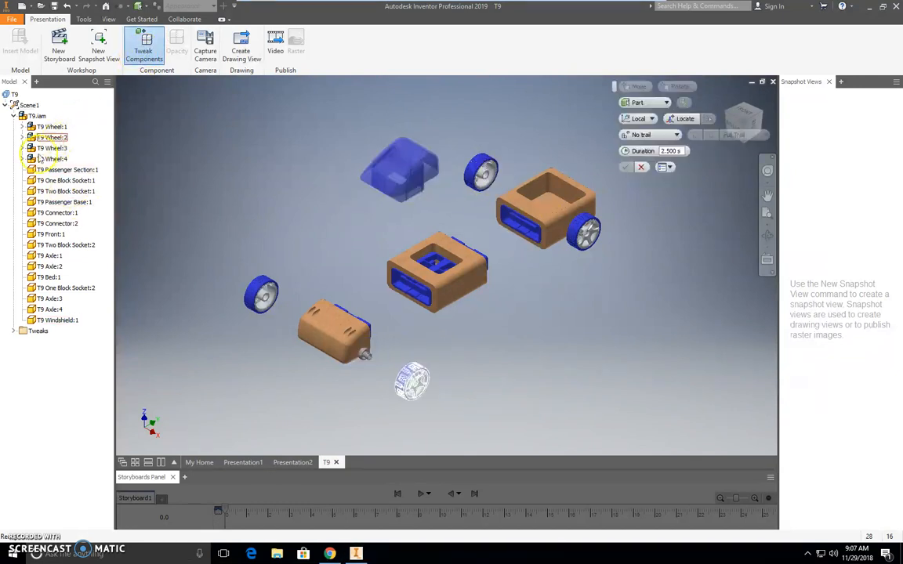
{"action": "left_click", "coordinate": [35, 160]}
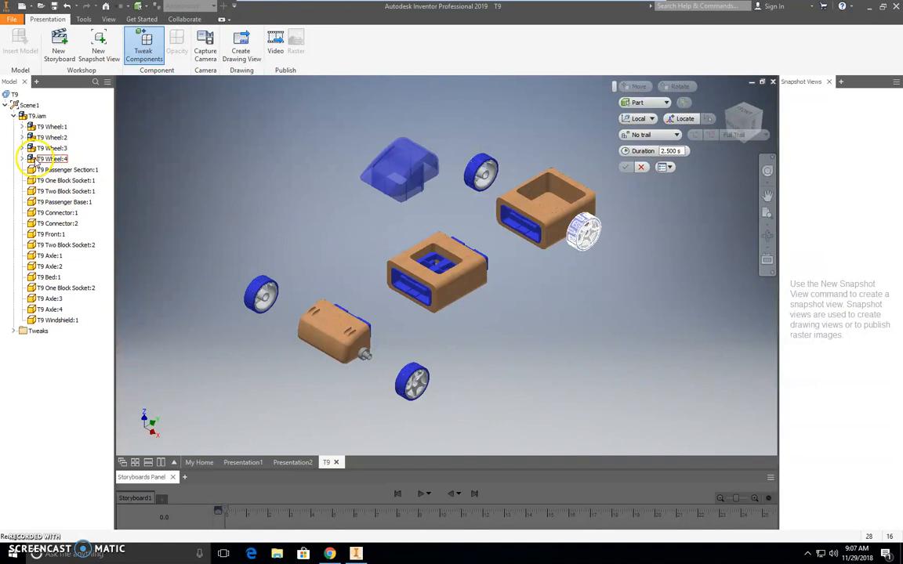
{"action": "left_click", "coordinate": [35, 162]}
{"action": "left_click_drag", "start_coordinate": [554, 219], "coordinate": [604, 255]}
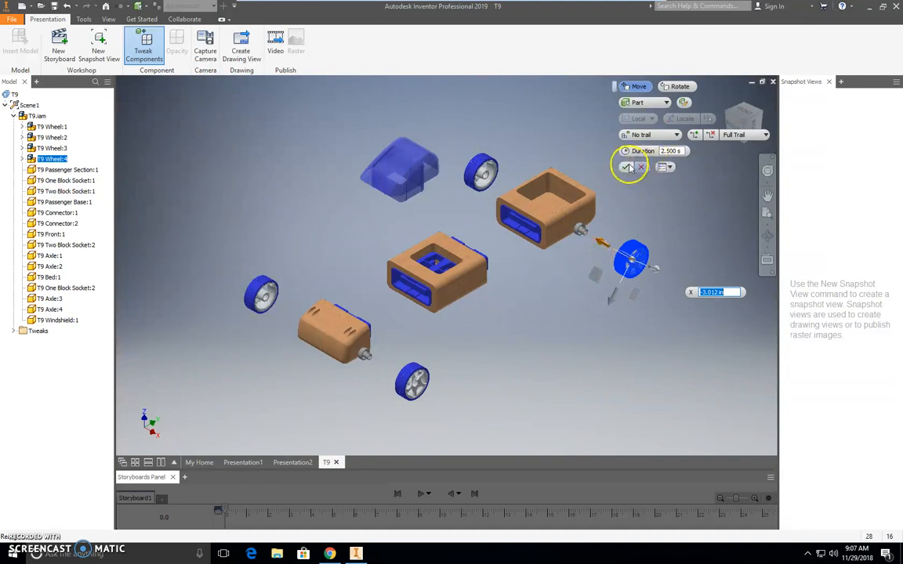
{"action": "left_click", "coordinate": [627, 167]}
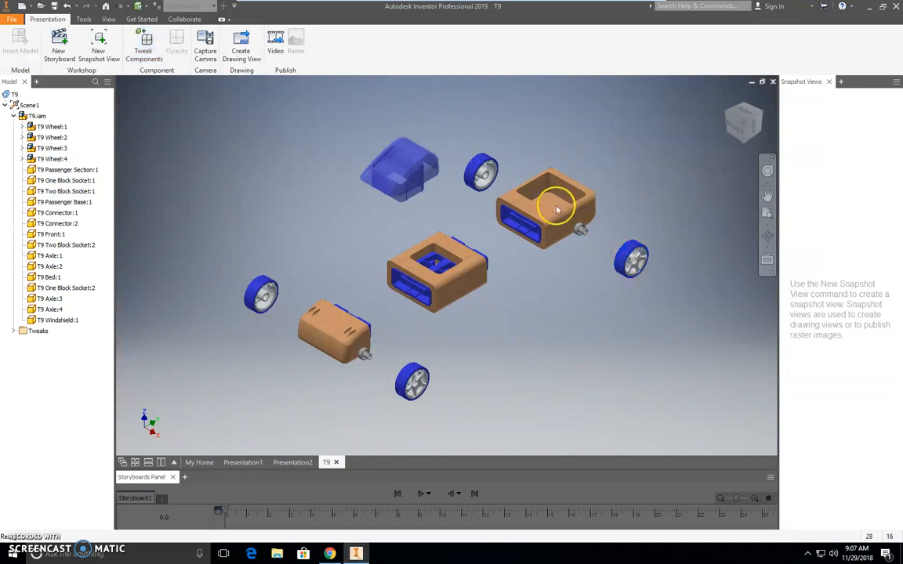
Step: Tweak T9 Connector:1 about 2.2 in rearward out of the front section, toward the passenger section
{"action": "left_click", "coordinate": [143, 43]}
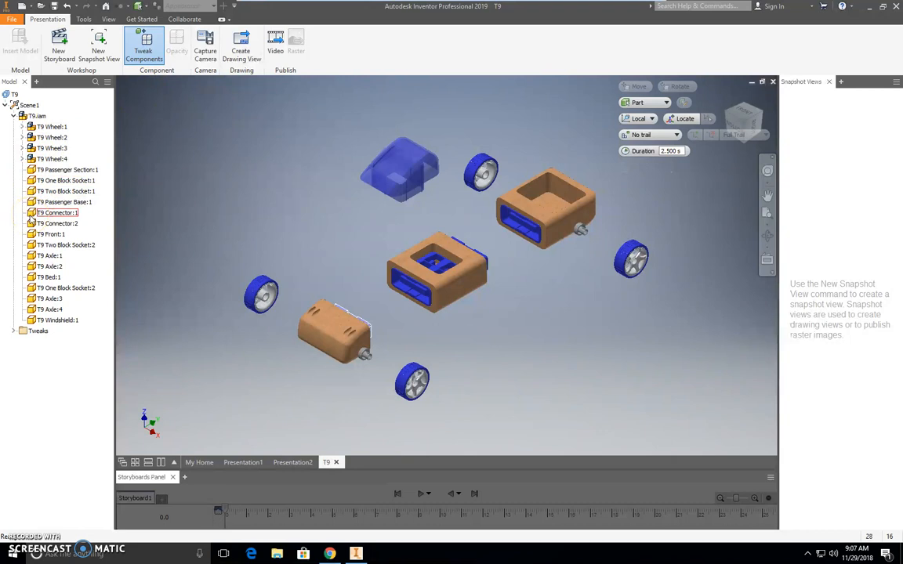
{"action": "left_click", "coordinate": [29, 217]}
{"action": "left_click_drag", "start_coordinate": [320, 354], "coordinate": [346, 320]}
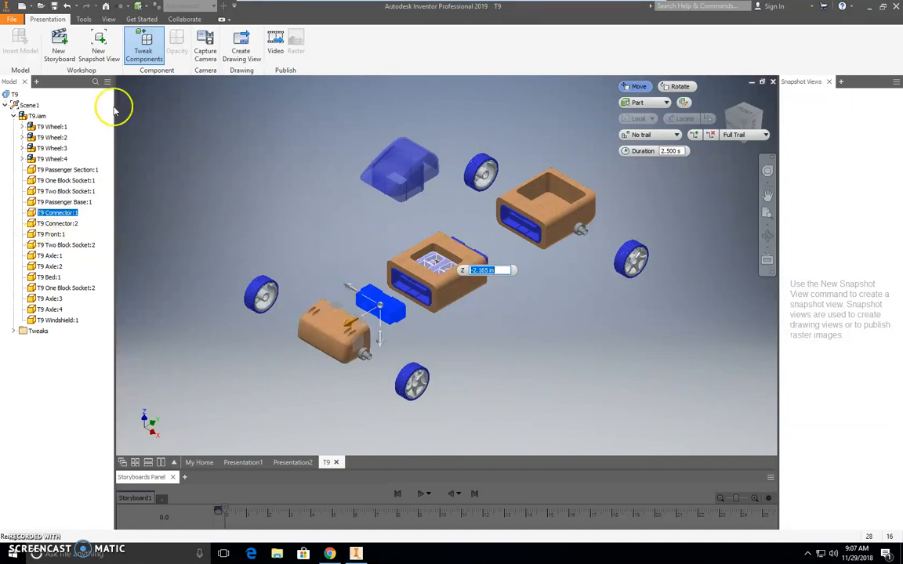
{"action": "left_click", "coordinate": [628, 169]}
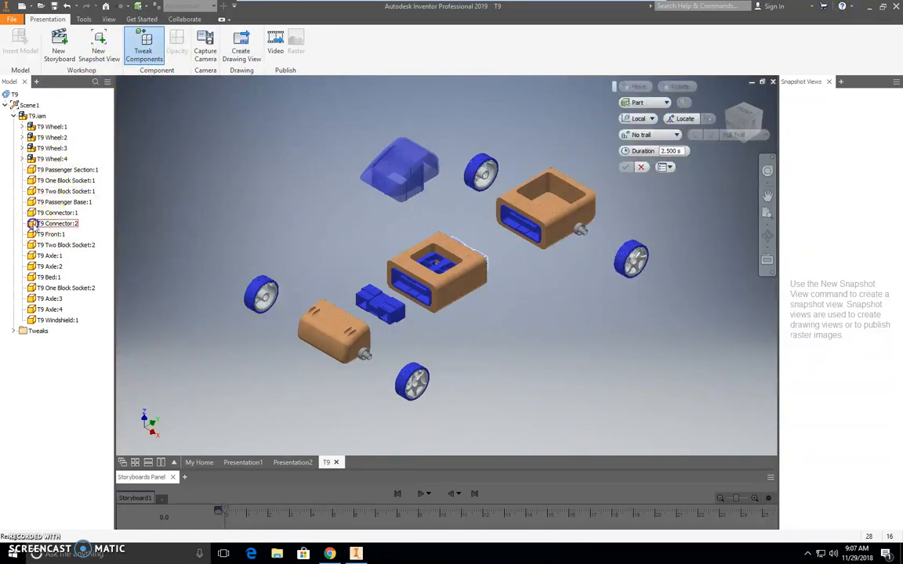
Step: Tweak T9 Connector:2 about 2.1 in rearward out of the passenger section, toward the bed
{"action": "left_click", "coordinate": [33, 225]}
{"action": "left_click_drag", "start_coordinate": [430, 276], "coordinate": [464, 257]}
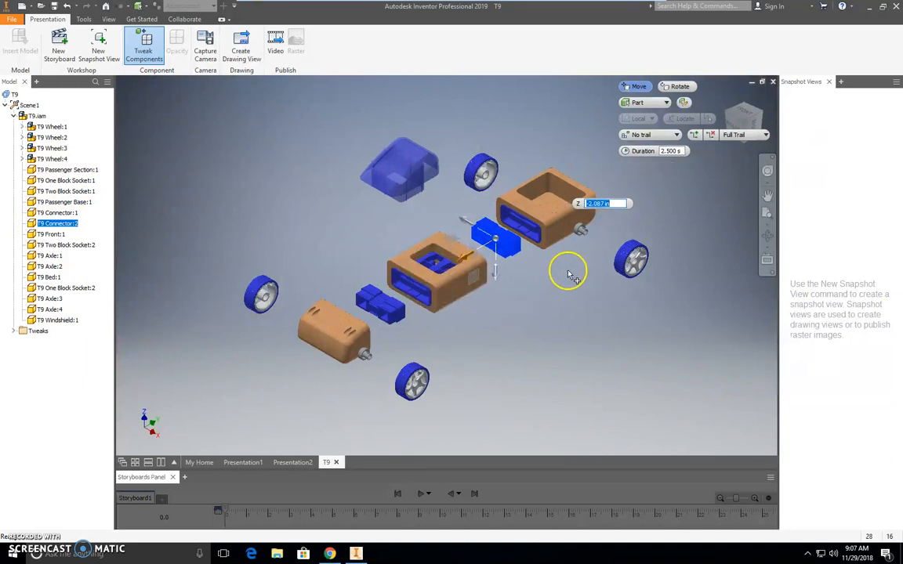
{"action": "left_click", "coordinate": [637, 169]}
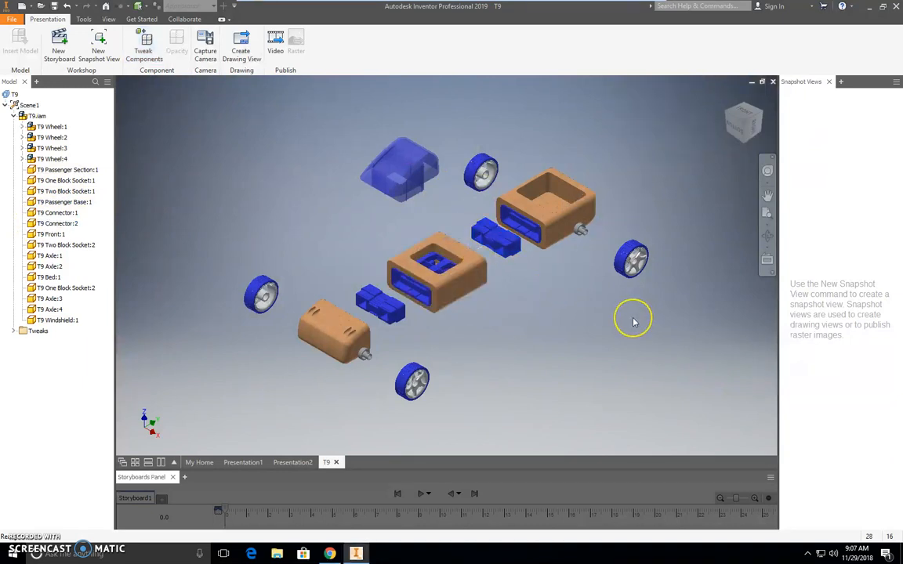
Step: Close the empty Presentation2 and Presentation1 documents and play the T9 storyboard animation
{"action": "left_click", "coordinate": [452, 494]}
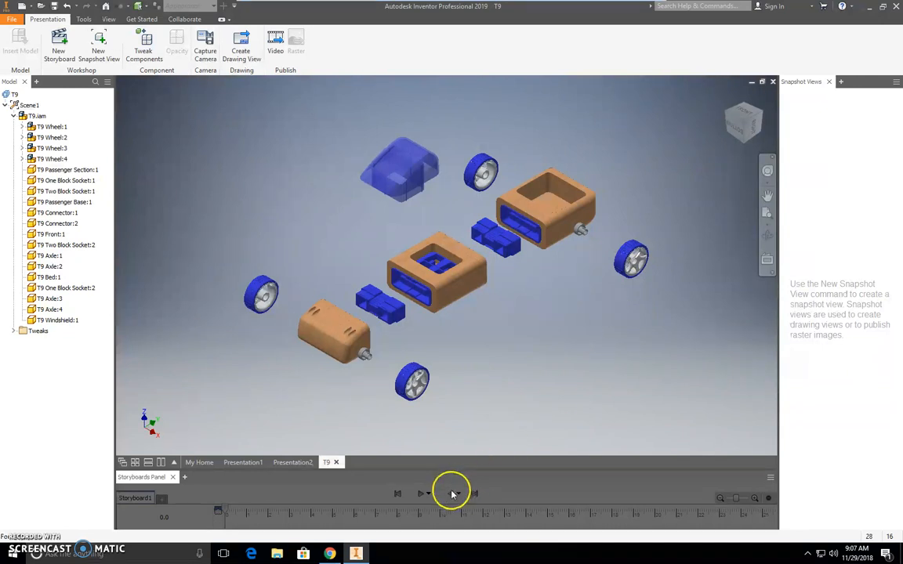
{"action": "left_click", "coordinate": [296, 463]}
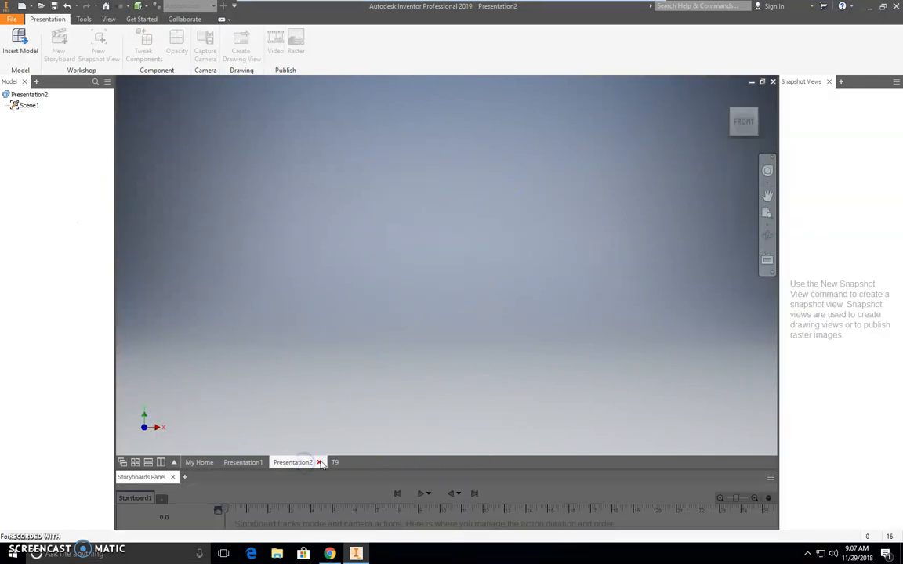
{"action": "left_click", "coordinate": [255, 467]}
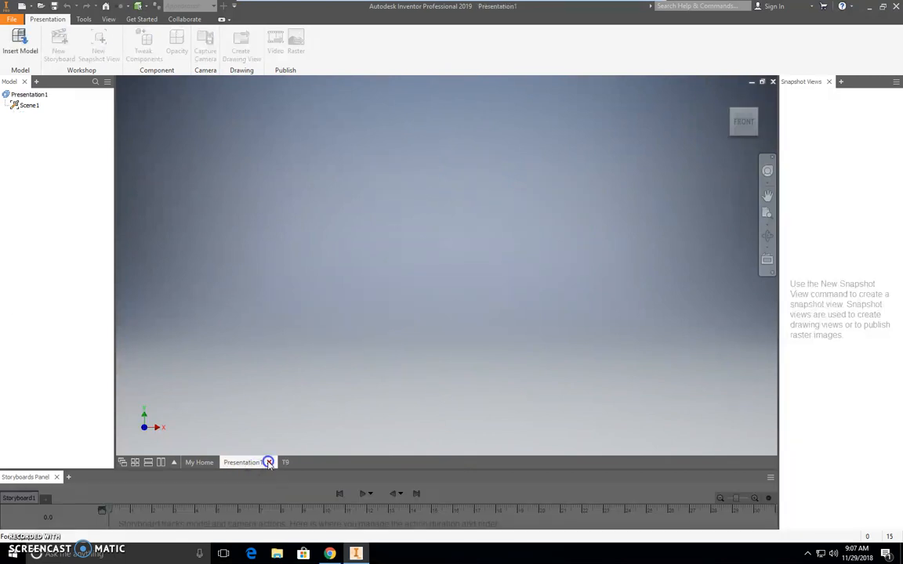
{"action": "left_click", "coordinate": [268, 462]}
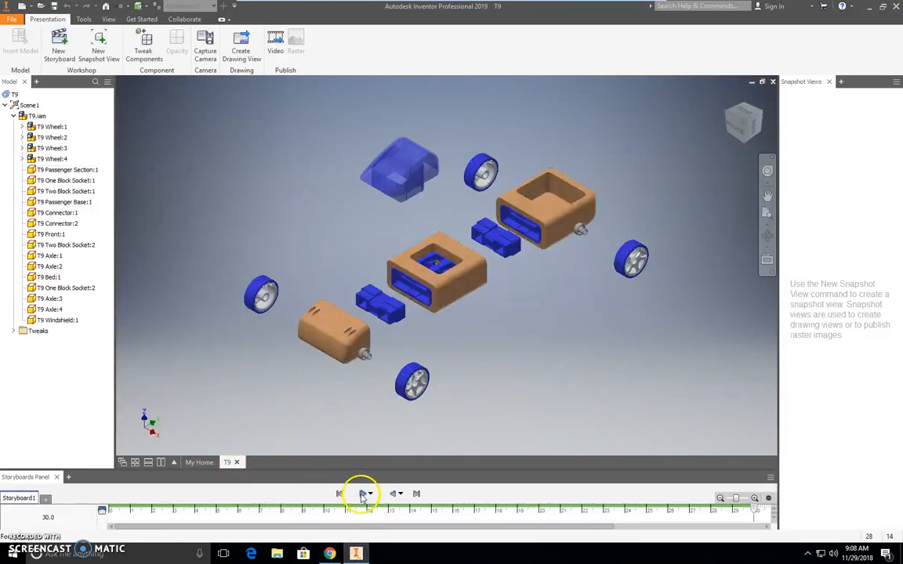
{"action": "left_click", "coordinate": [361, 494]}
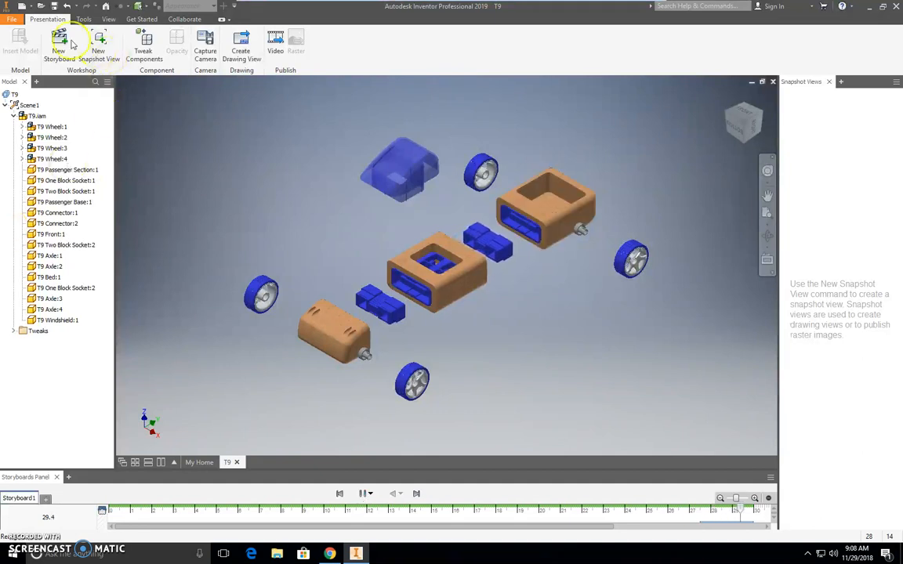
Step: Save a copy of the presentation as "T9 - Exploded View" in the Downloads folder
{"action": "left_click", "coordinate": [11, 19]}
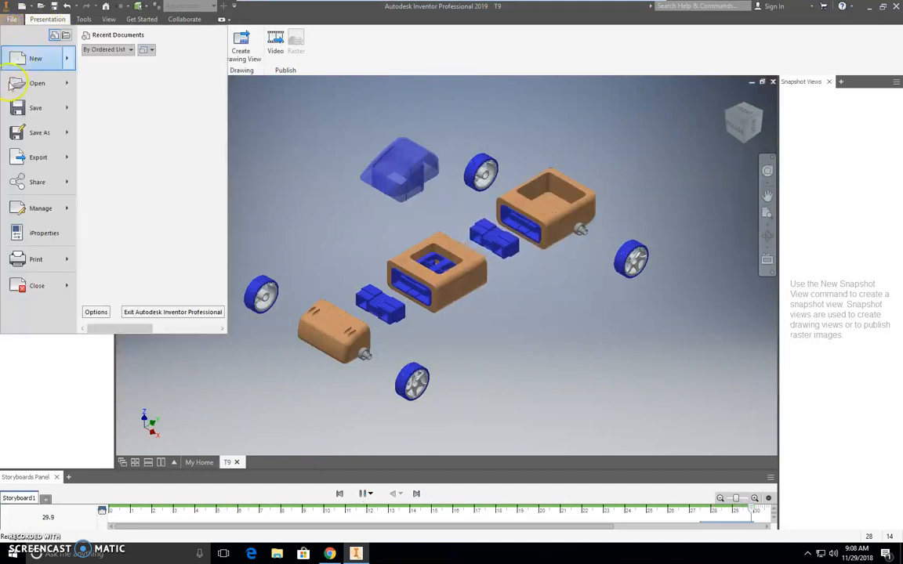
{"action": "left_click", "coordinate": [37, 135]}
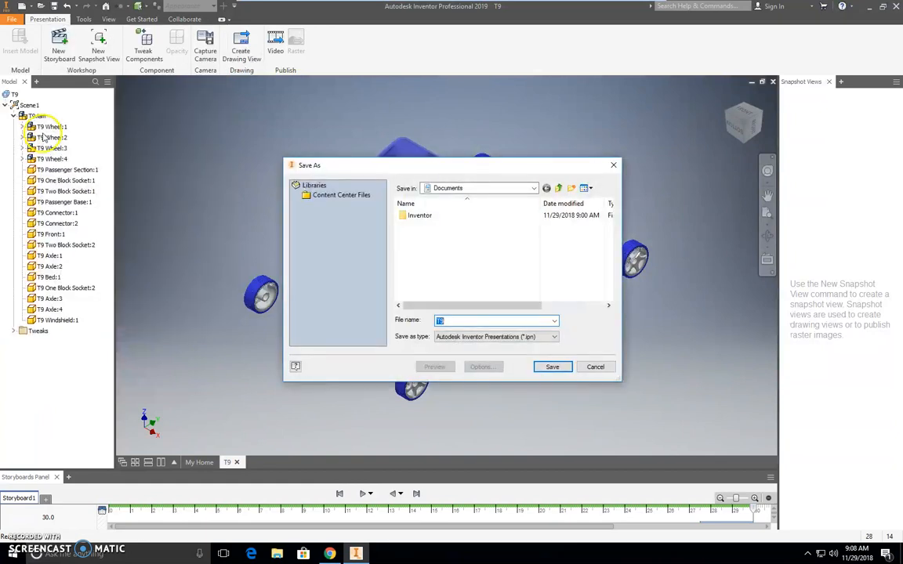
{"action": "double_click", "coordinate": [461, 319]}
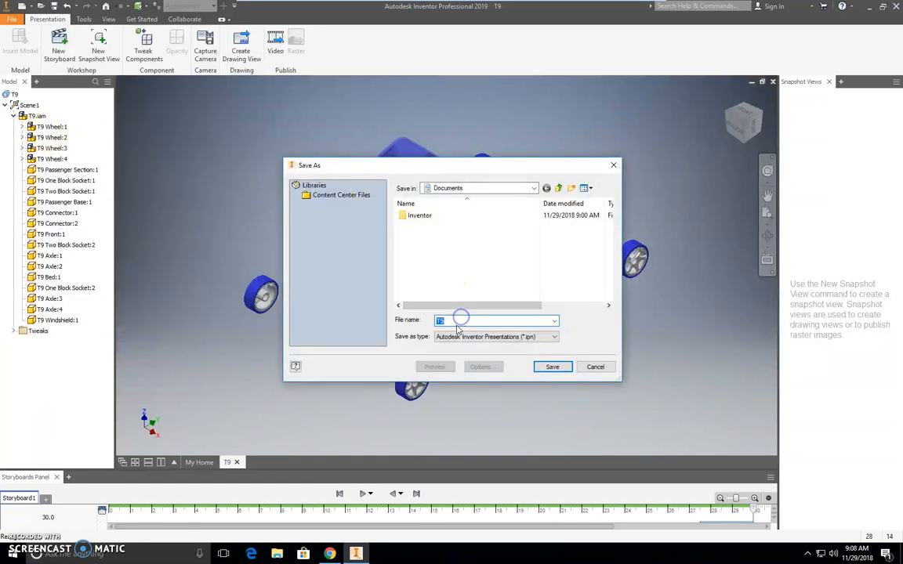
{"action": "left_click", "coordinate": [533, 188]}
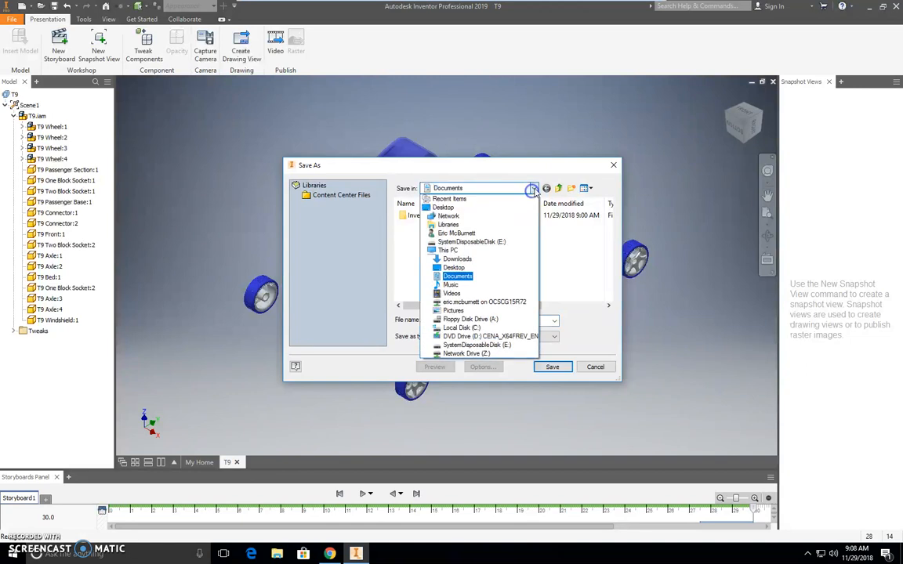
{"action": "left_click", "coordinate": [453, 258]}
{"action": "left_click", "coordinate": [457, 320]}
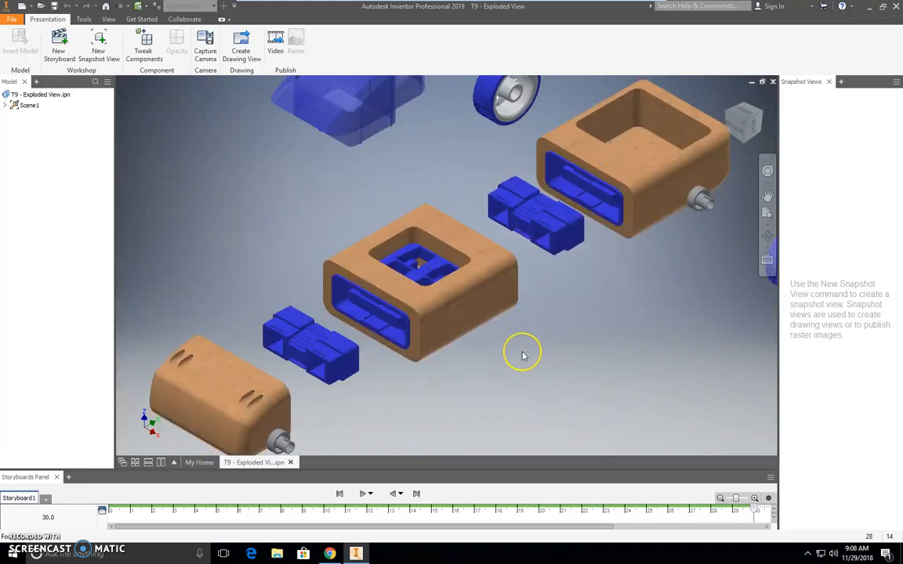
Step: Expand Scene1 to list the T9.iam components and all tweaks for review, and play the storyboard animation
{"action": "scroll", "coordinate": [524, 356], "scroll_direction": "down", "scroll_amount": 1}
{"action": "scroll", "coordinate": [523, 357], "scroll_direction": "up", "scroll_amount": 3}
{"action": "scroll", "coordinate": [540, 358], "scroll_direction": "down", "scroll_amount": 2}
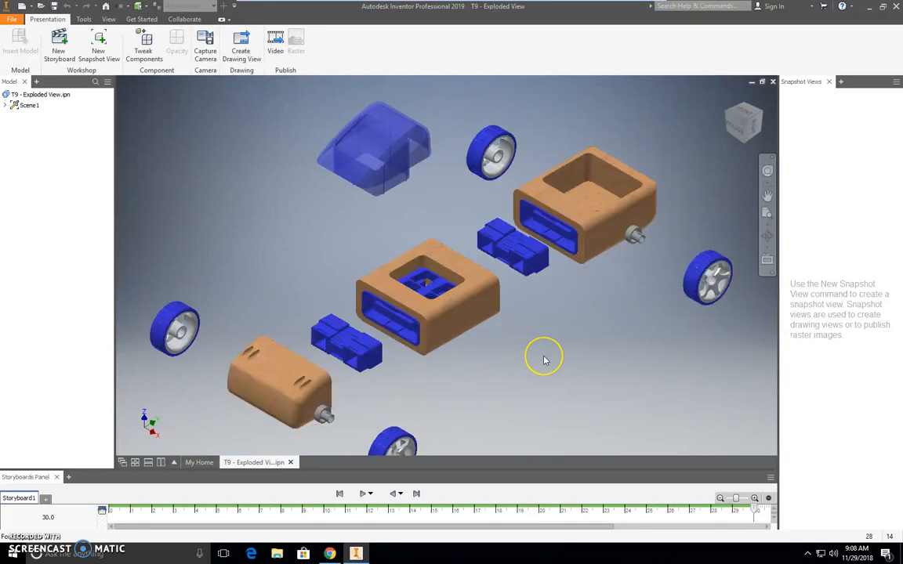
{"action": "scroll", "coordinate": [544, 360], "scroll_direction": "up", "scroll_amount": 3}
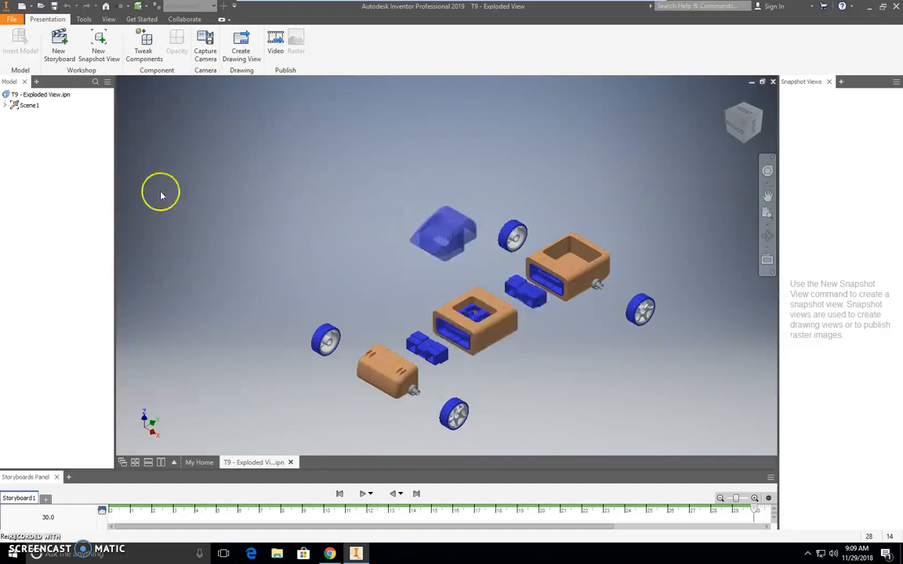
{"action": "left_click", "coordinate": [6, 106]}
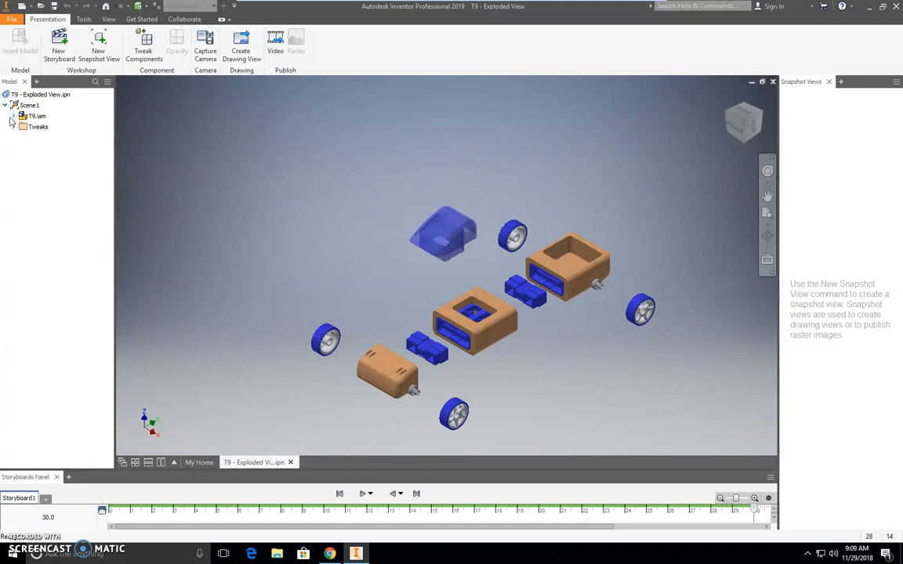
{"action": "left_click", "coordinate": [11, 117]}
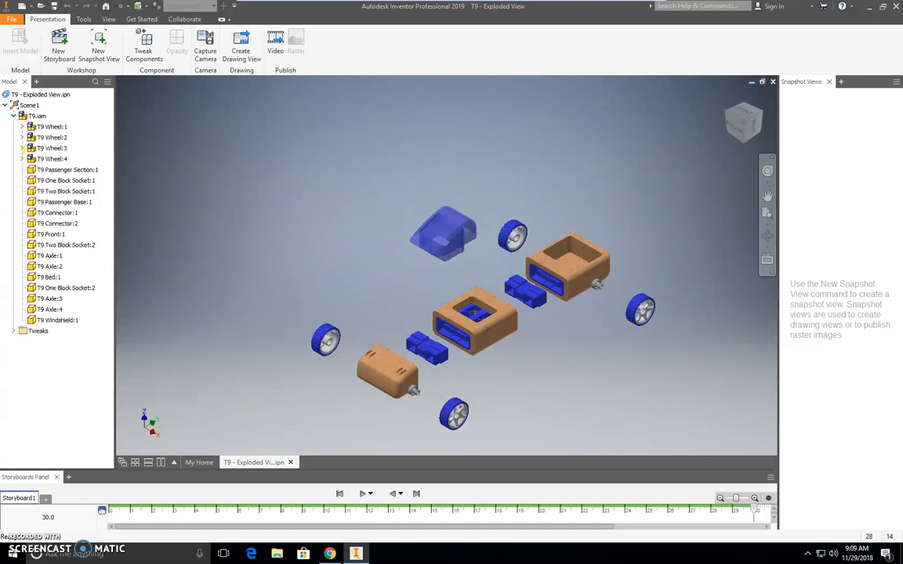
{"action": "left_click", "coordinate": [14, 331]}
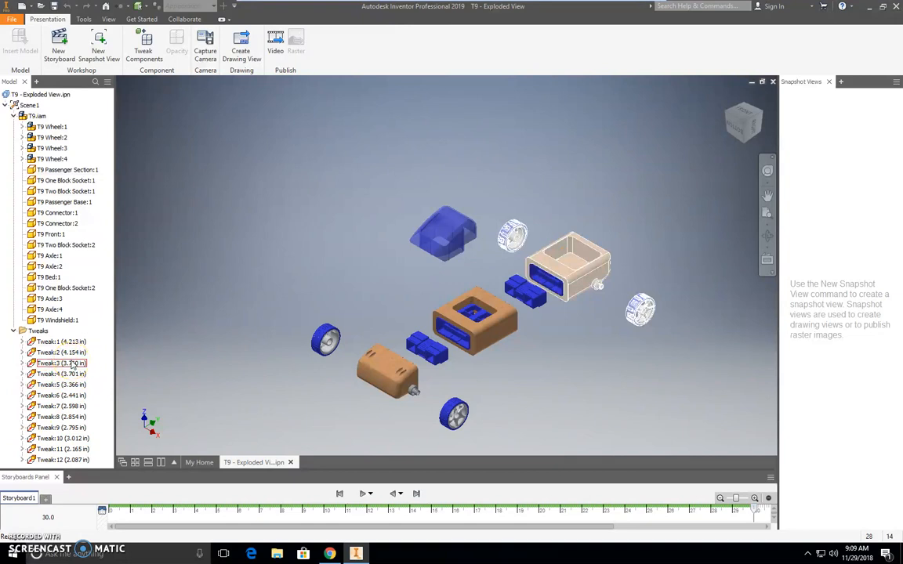
{"action": "left_click", "coordinate": [363, 495]}
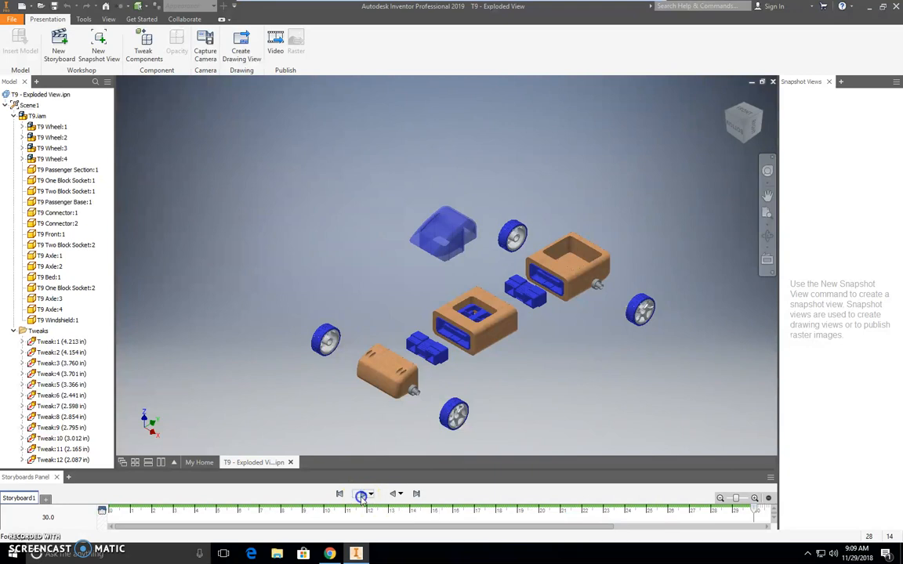